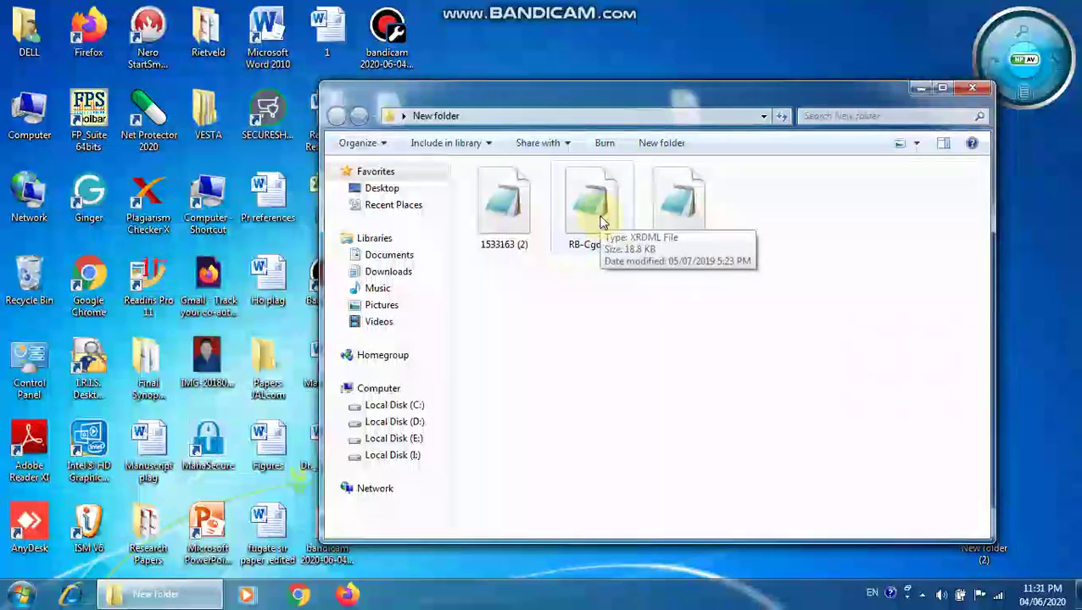
Step: Open the RB-Cgd-01 XY data file in Notepad and save a copy as RB-Cgd-01.dat in the same folder
double_click(667, 211)
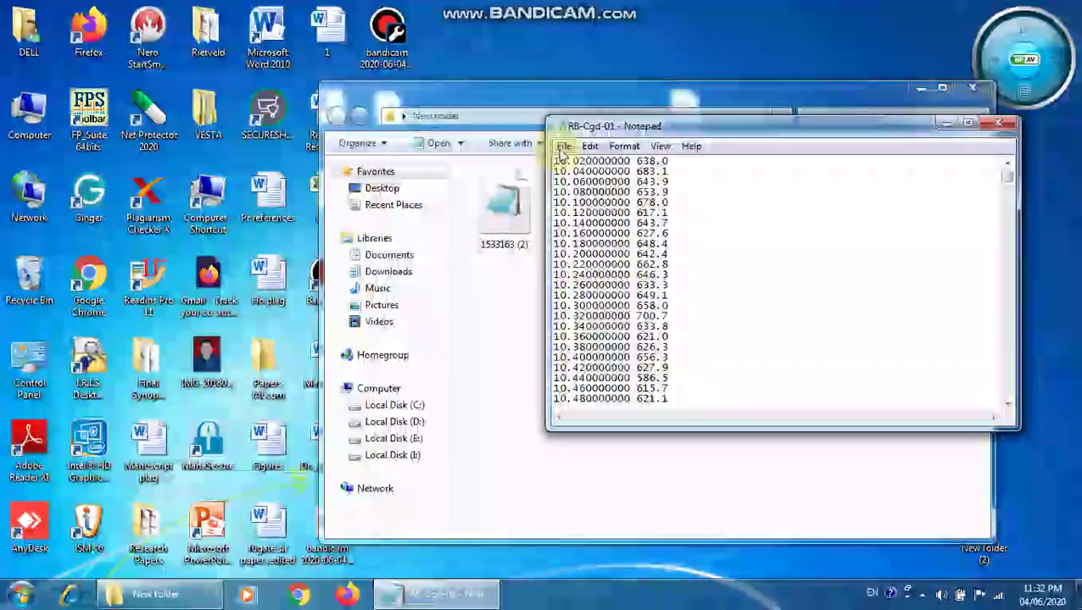
left_click(563, 146)
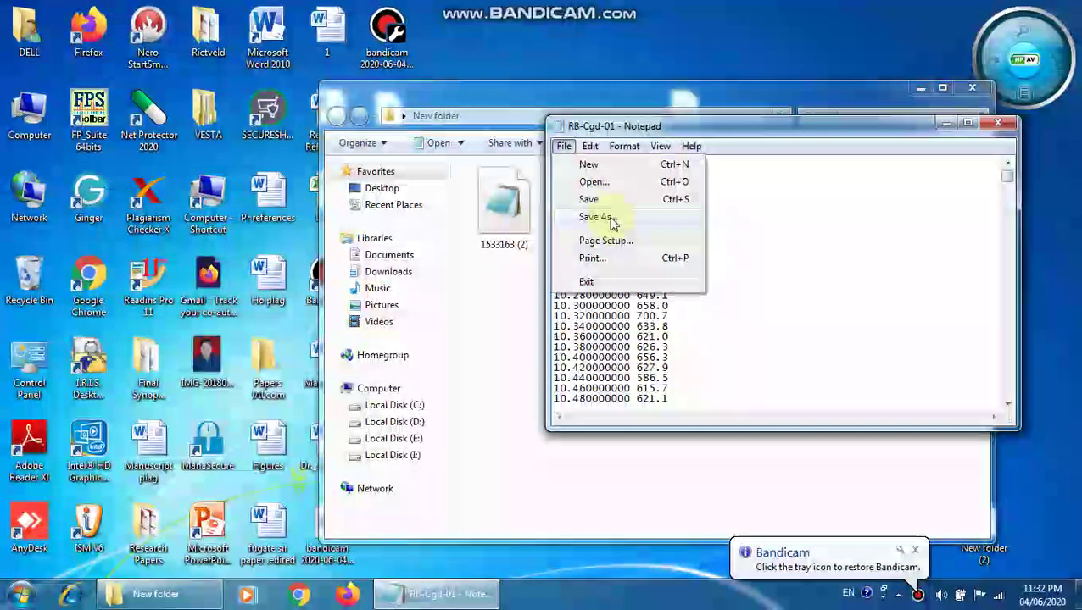
left_click(605, 217)
left_click(777, 453)
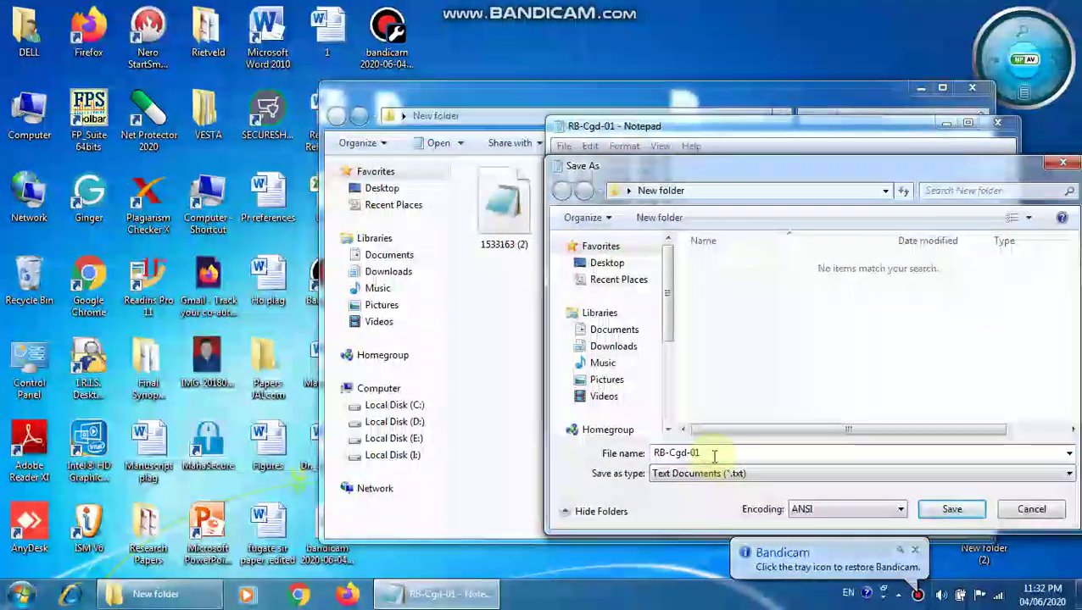
type(".")
key("BackSpace")
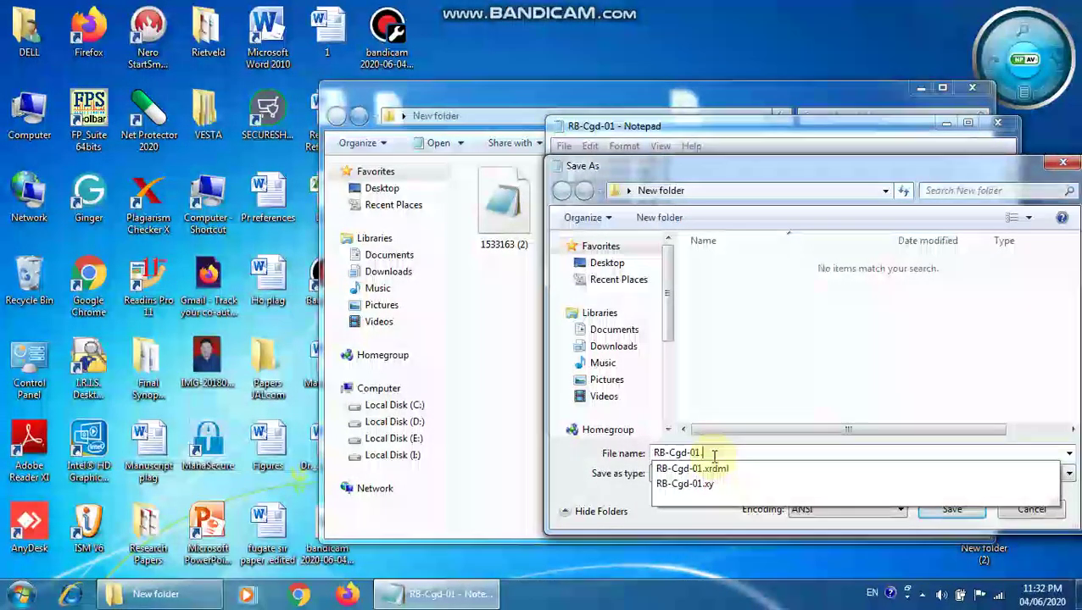
type(".dat")
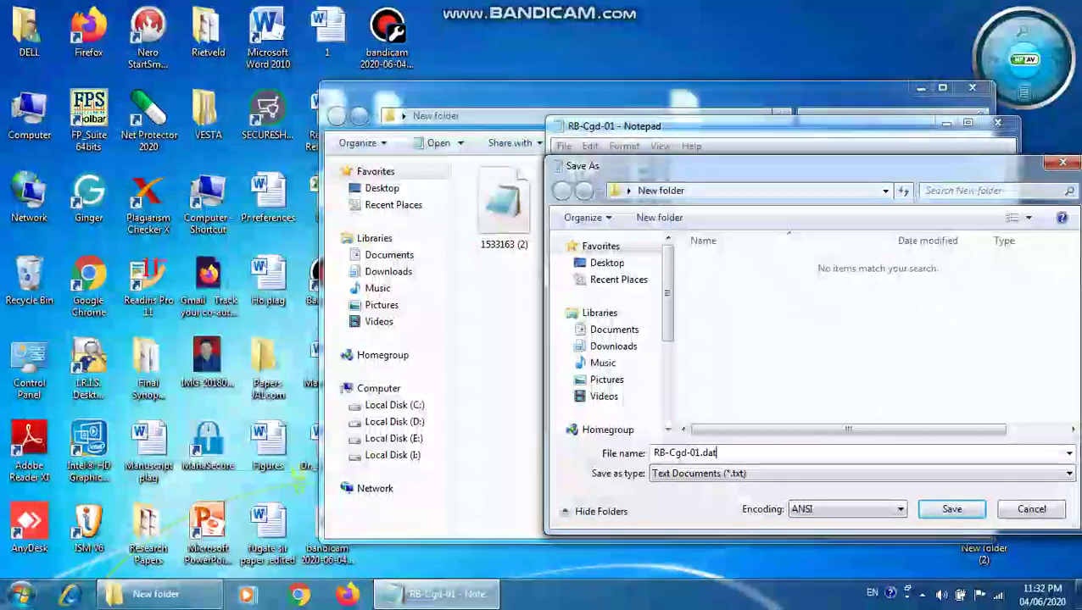
left_click(951, 510)
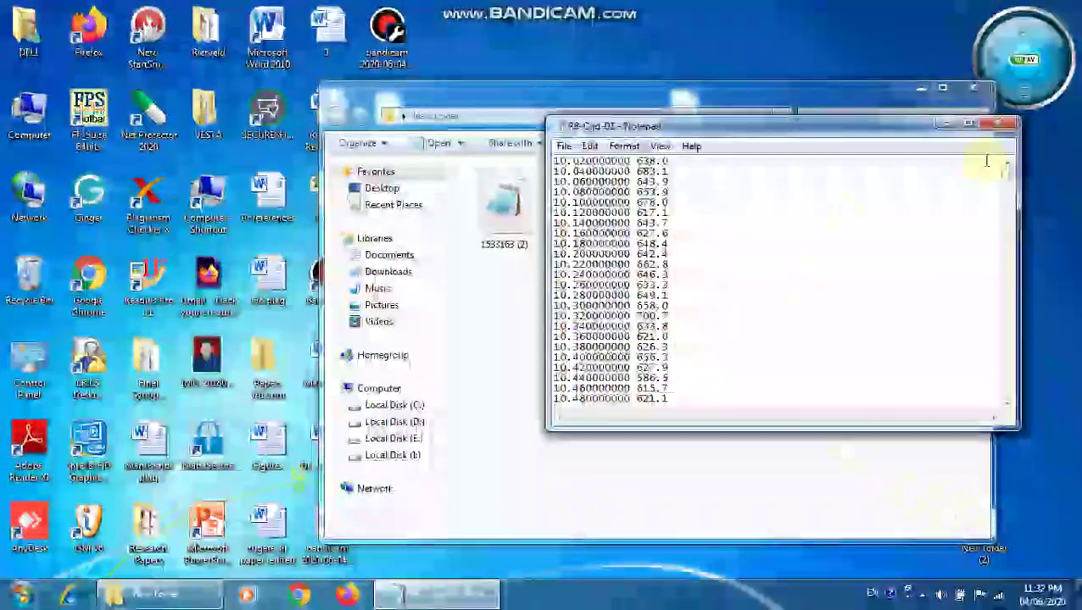
left_click(997, 123)
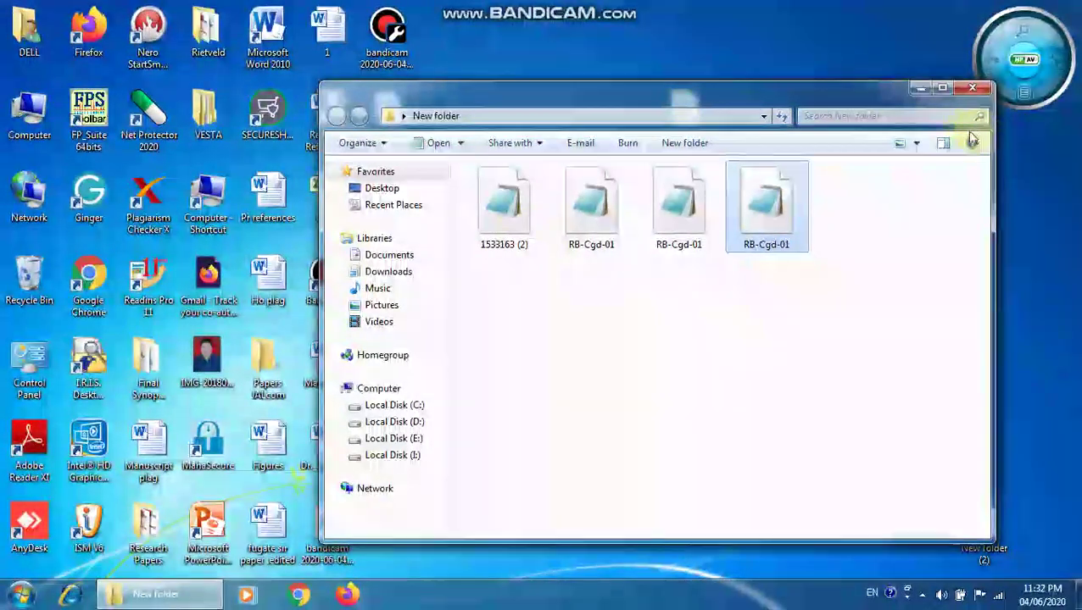
Step: Launch WinPLOTR from the FullProf Suite toolbar and load the RB-Cgd-01 DAT file in the X,Y data + INSTRM=10 format
left_click(919, 89)
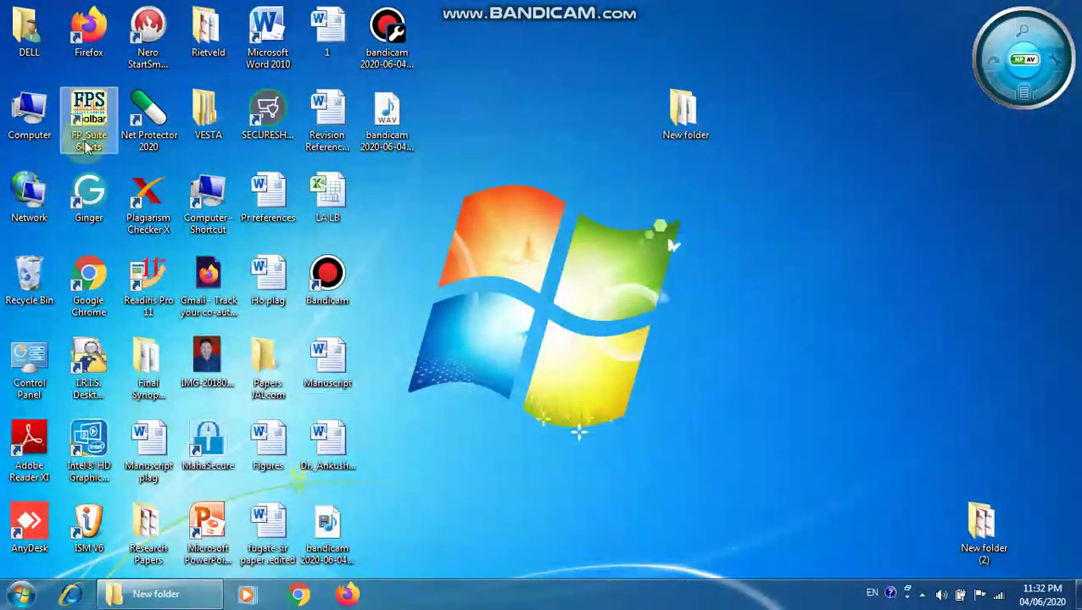
double_click(89, 115)
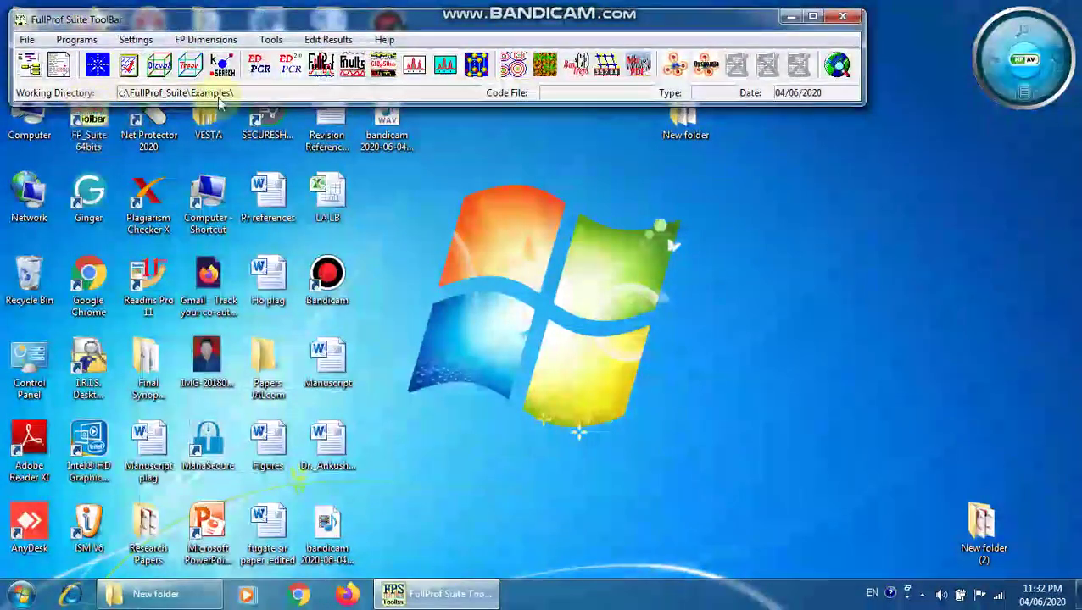
left_click(415, 68)
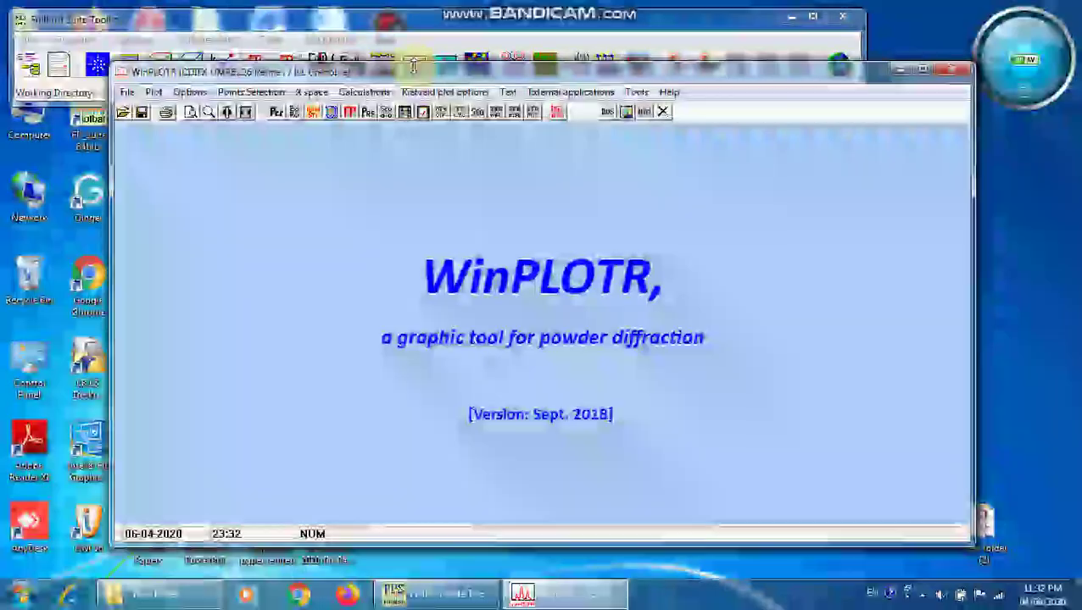
left_click(123, 113)
left_click(158, 476)
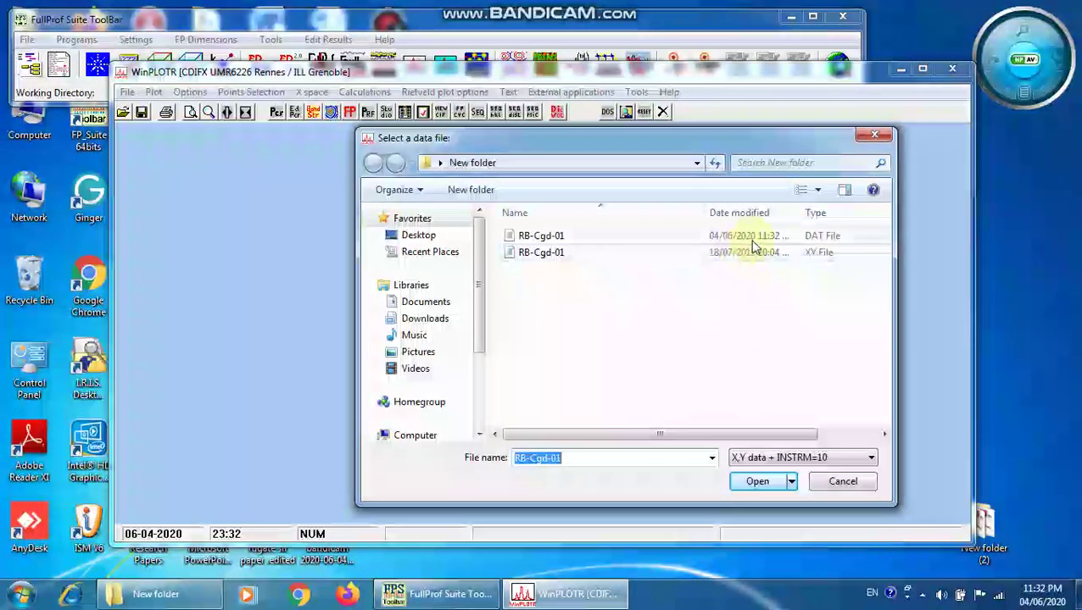
left_click(725, 237)
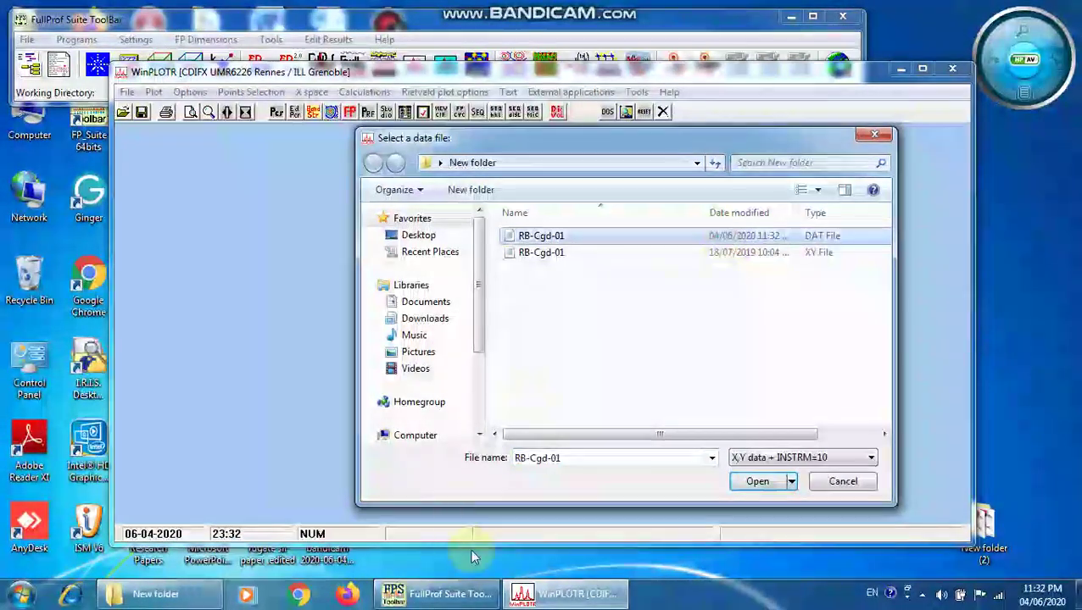
left_click(757, 482)
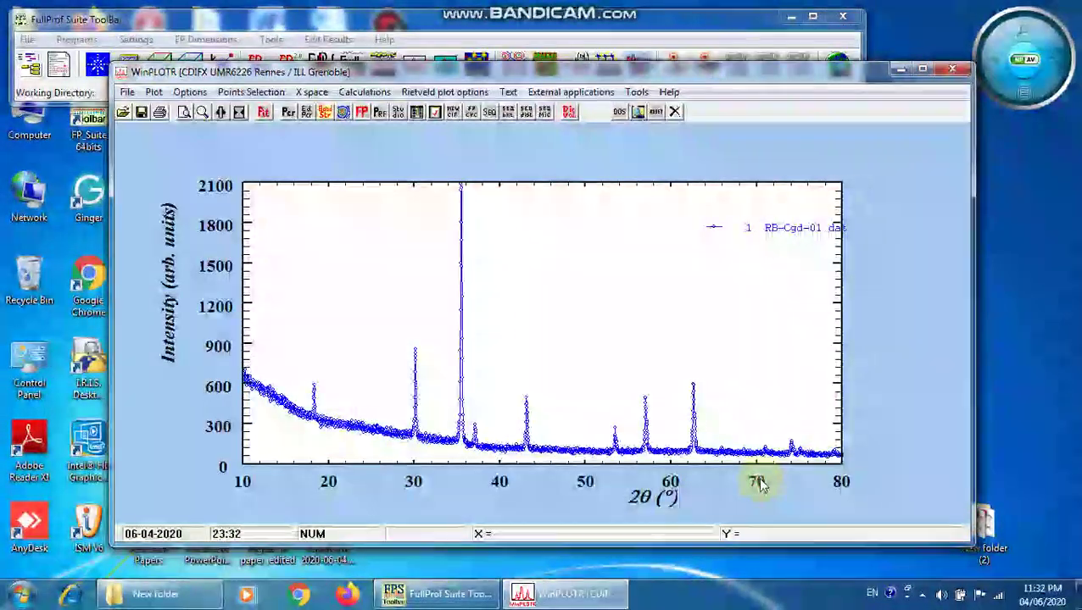
Step: Start manual background point selection and mark points along the pattern's baseline from about 10° to 30° 2θ, avoiding the peaks
left_click_drag(413, 471, 410, 471)
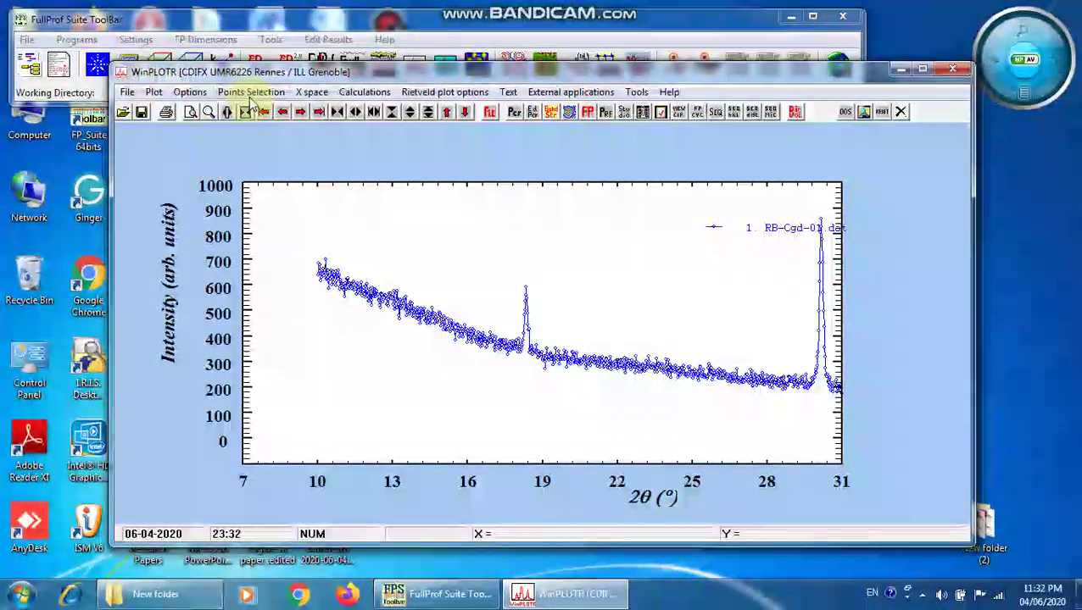
left_click(251, 92)
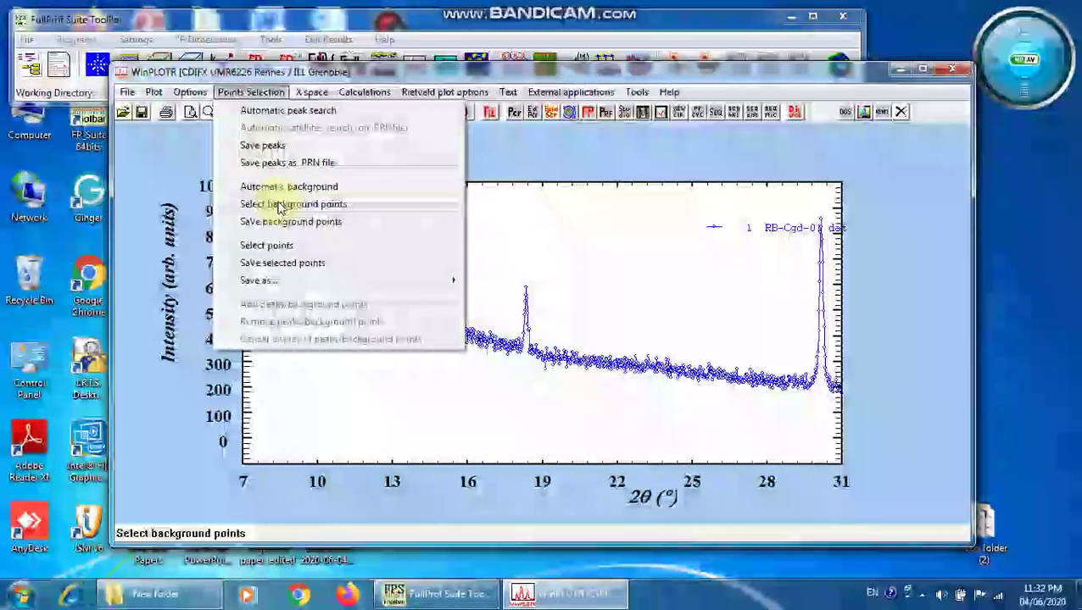
left_click(280, 205)
left_click(324, 270)
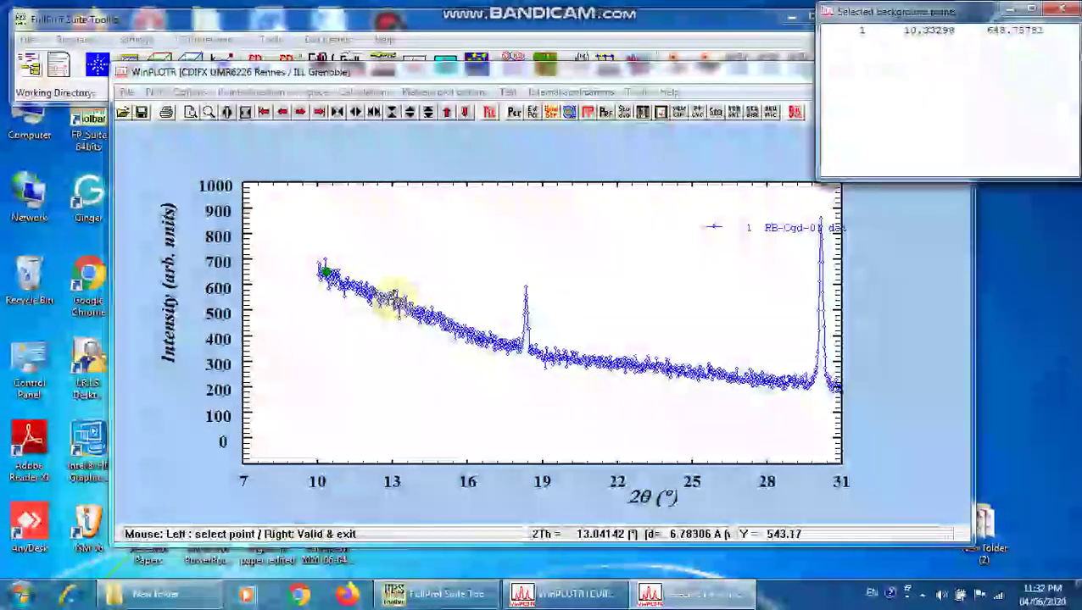
left_click(392, 302)
left_click(460, 332)
left_click(515, 350)
left_click(536, 352)
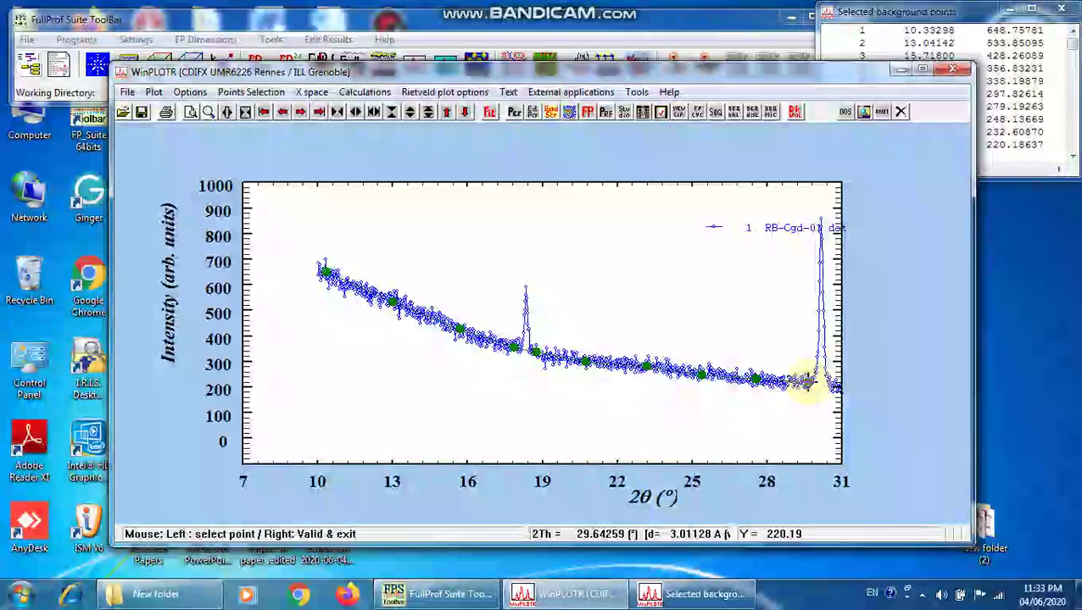
Step: Mark background points along the baseline from about 31° to 50° 2θ, placing them on both sides of each peak
left_click(283, 113)
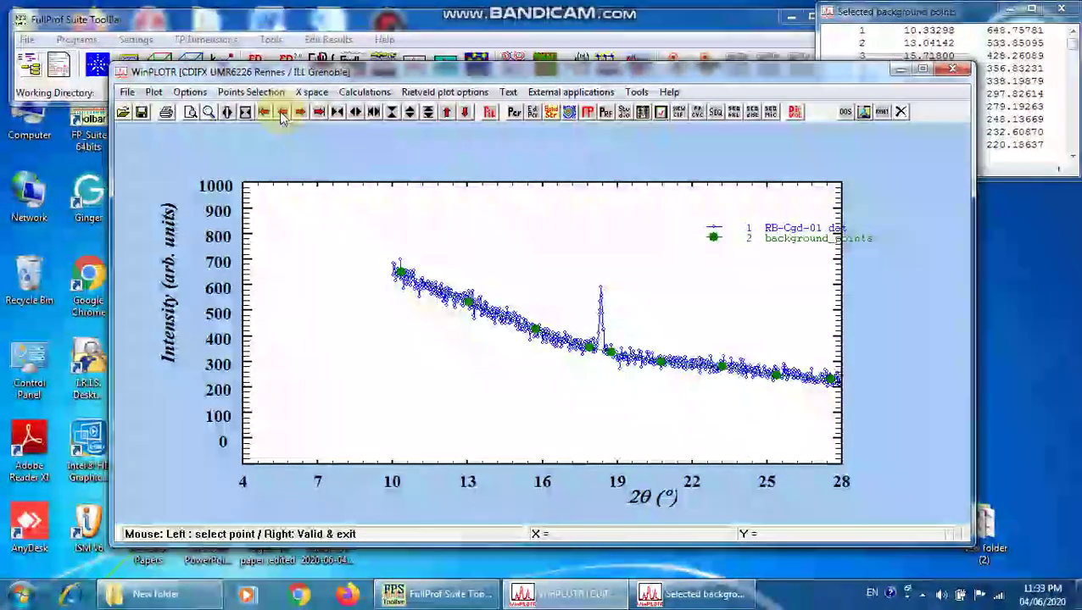
left_click(302, 116)
left_click(302, 113)
left_click(302, 113)
left_click(302, 112)
left_click(302, 112)
left_click(301, 113)
left_click(301, 113)
left_click(302, 113)
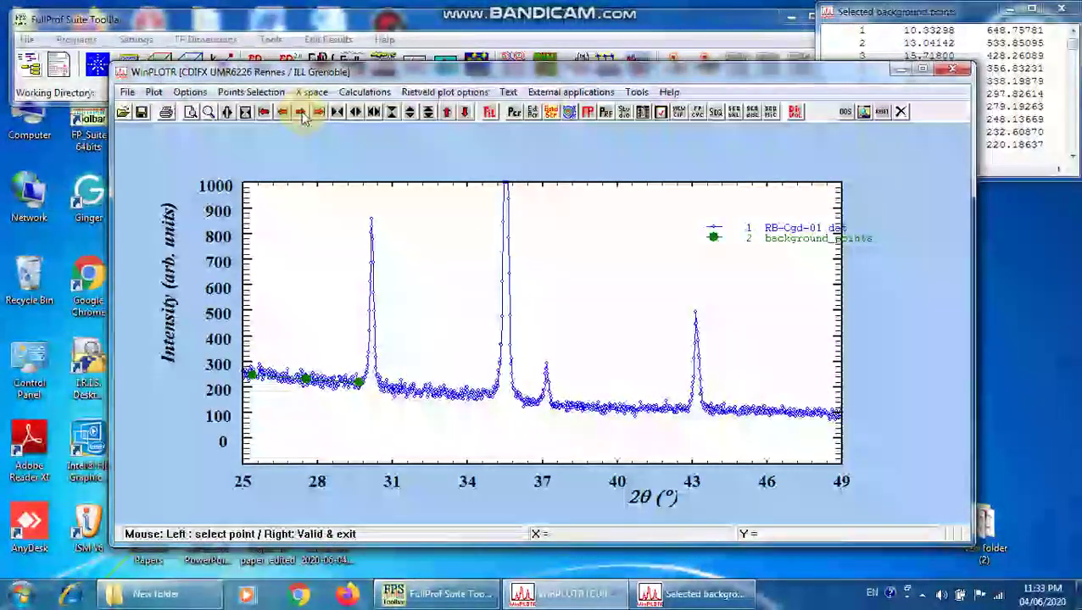
left_click(302, 112)
left_click(333, 385)
left_click(370, 391)
left_click(409, 393)
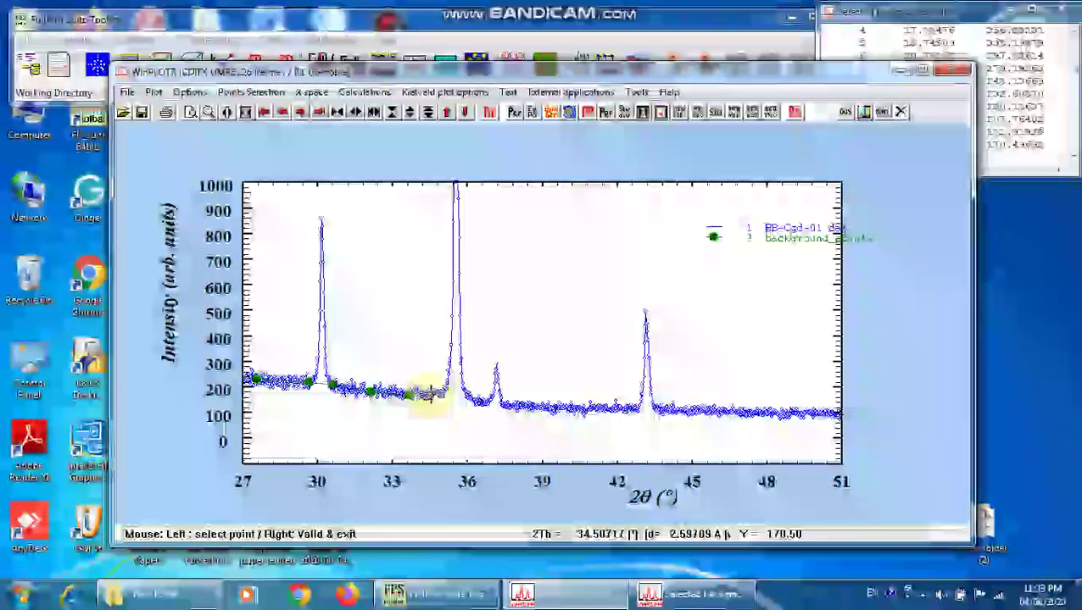
left_click(439, 390)
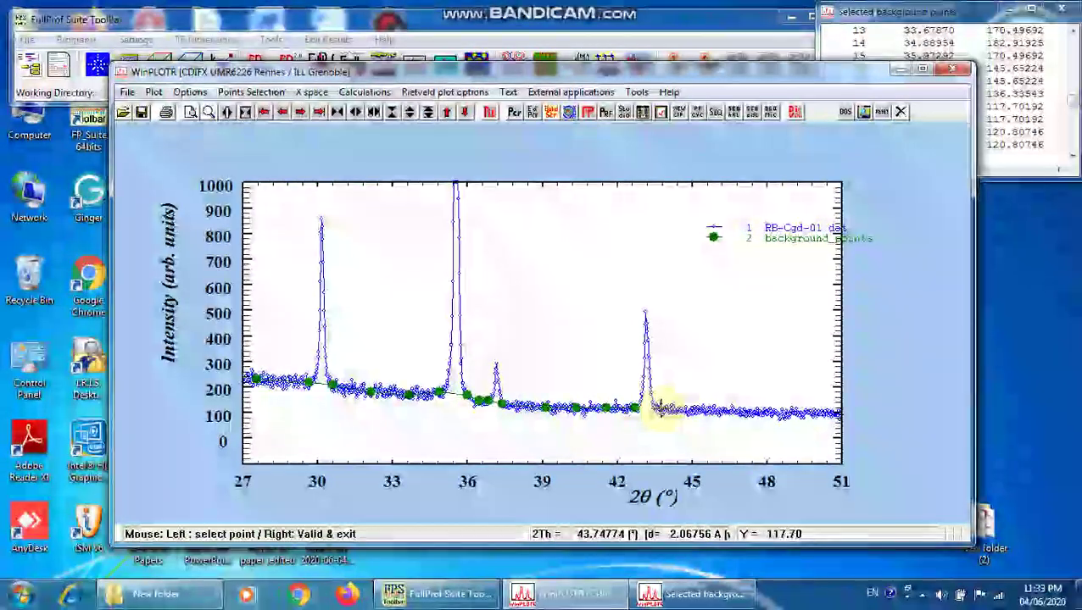
left_click(660, 410)
left_click(703, 410)
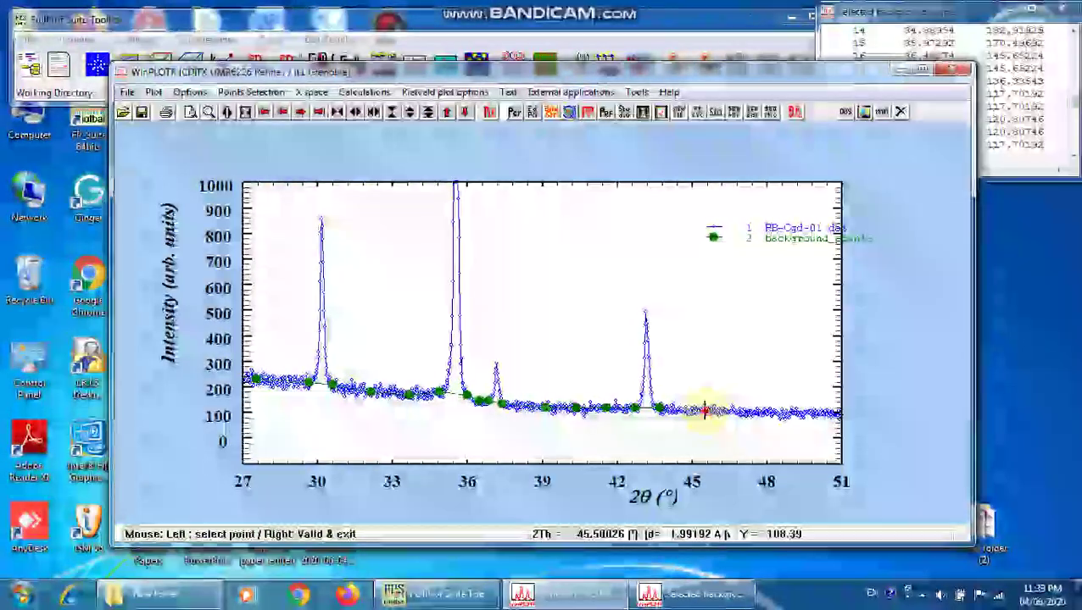
left_click(757, 413)
left_click(811, 413)
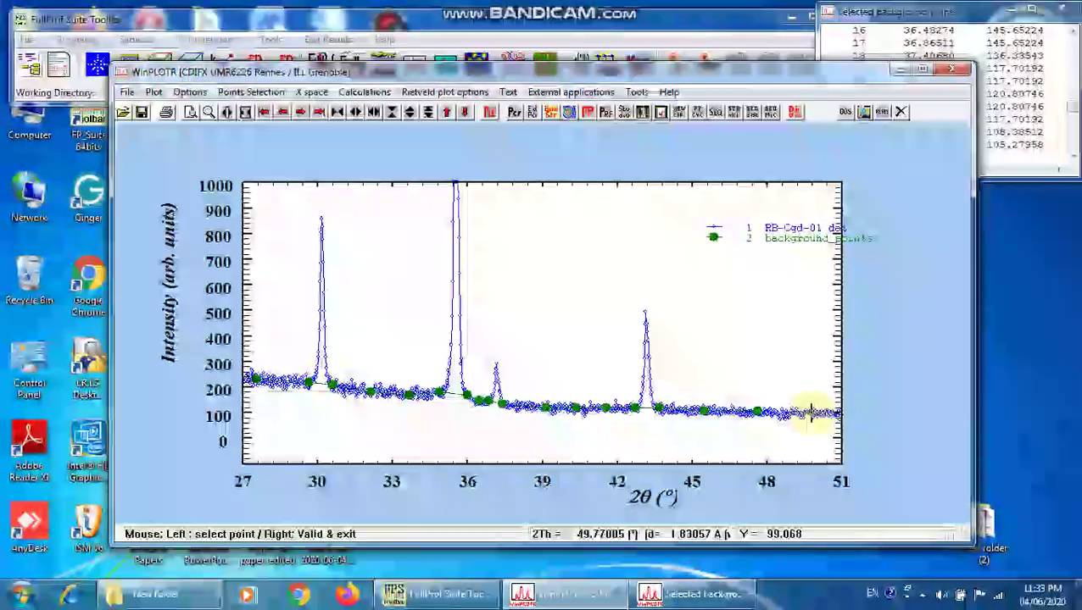
Step: Mark further background points between the peaks from about 51° to 67° 2θ
left_click(301, 113)
left_click(301, 112)
left_click(301, 112)
left_click(301, 113)
left_click(301, 113)
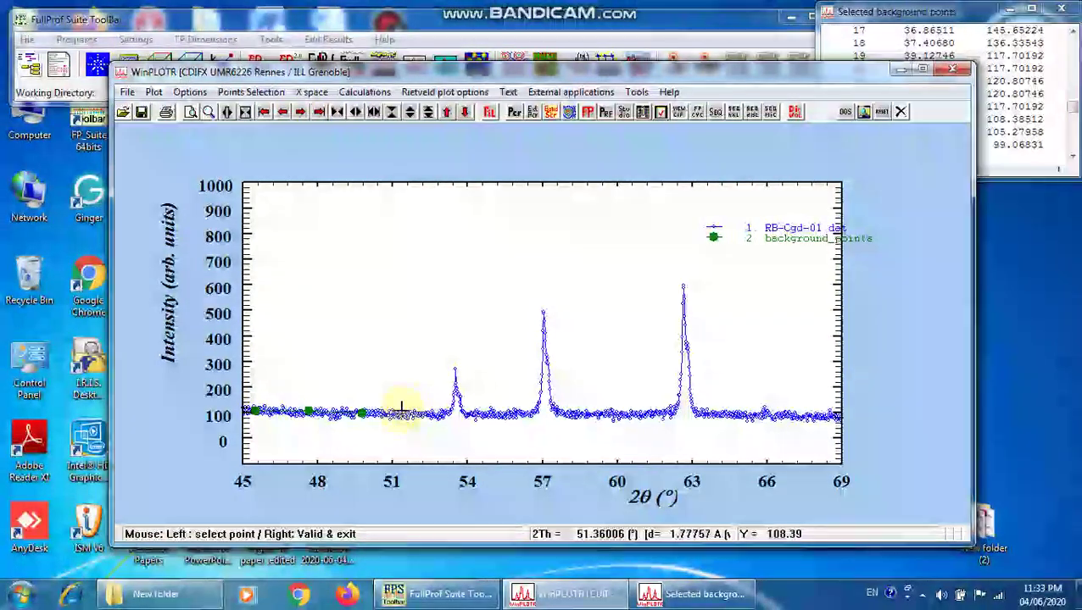
left_click(440, 414)
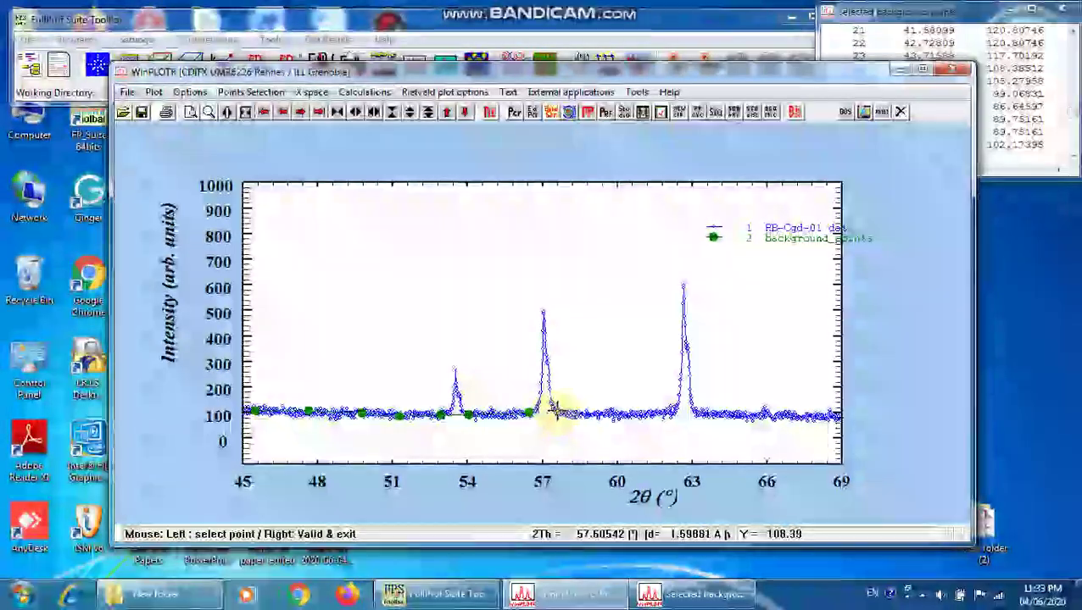
left_click(587, 415)
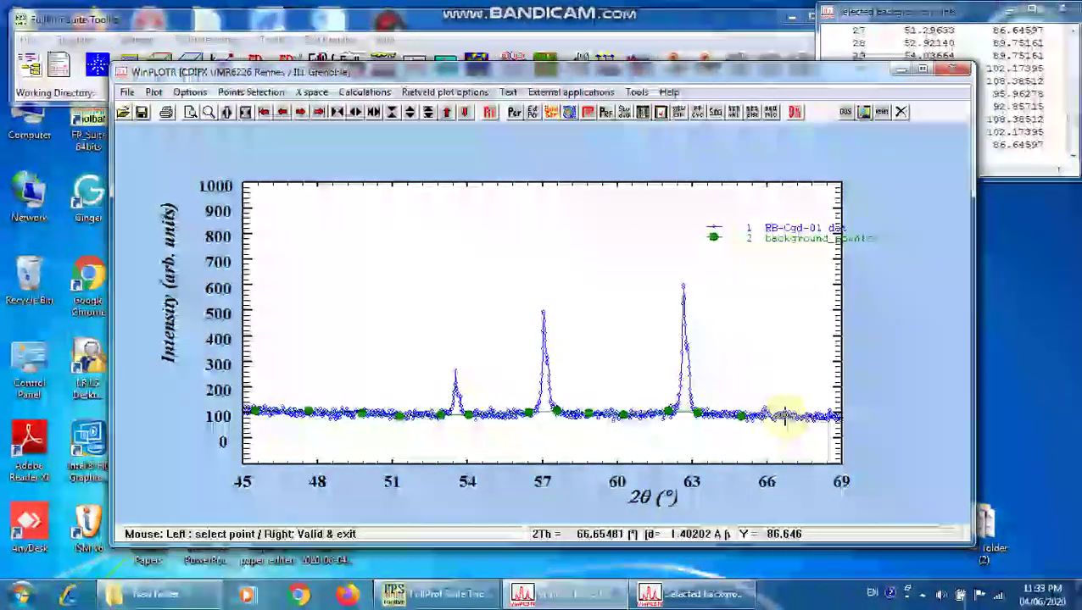
Step: Mark the remaining background points from about 69° to 80° 2θ and finish the point selection
left_click(301, 113)
left_click(301, 113)
left_click(301, 113)
left_click(301, 113)
left_click(301, 113)
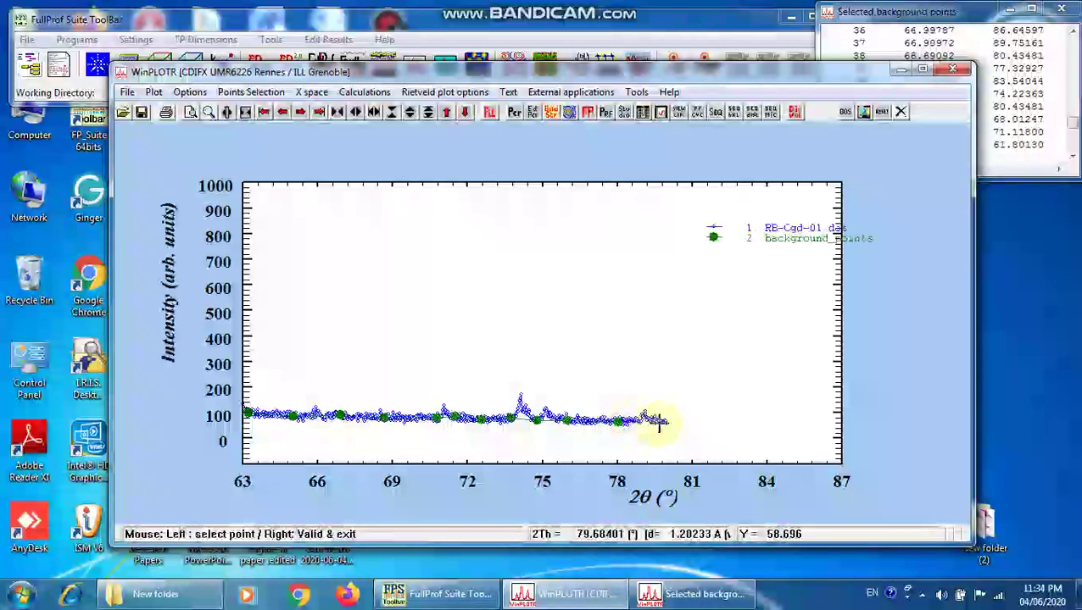
right_click(195, 353)
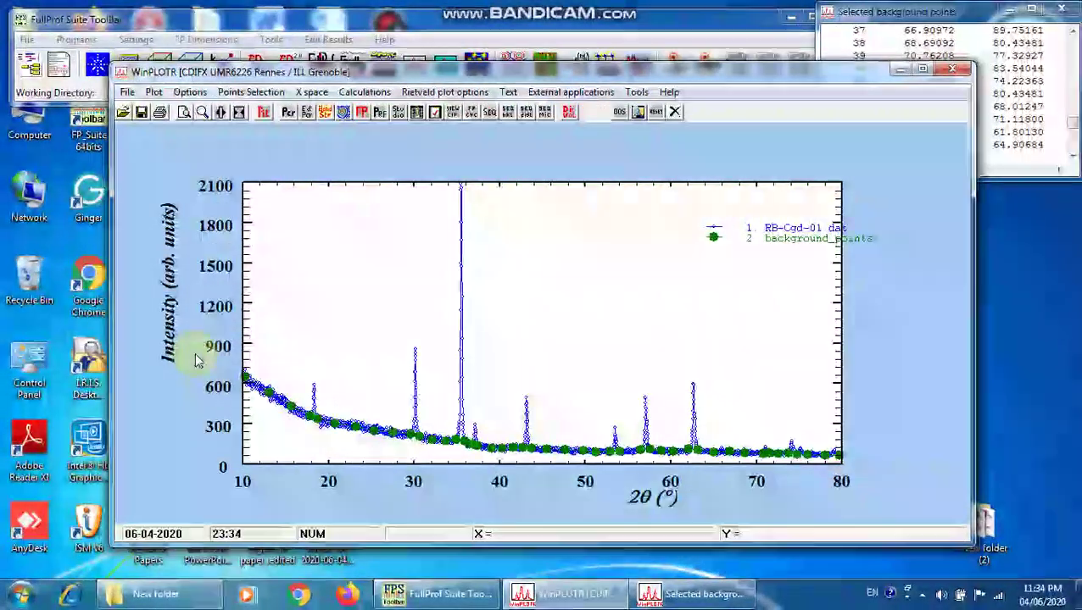
Step: Save the selected background points as the background file RB-Cgd-01.BGR in New folder
left_click(234, 93)
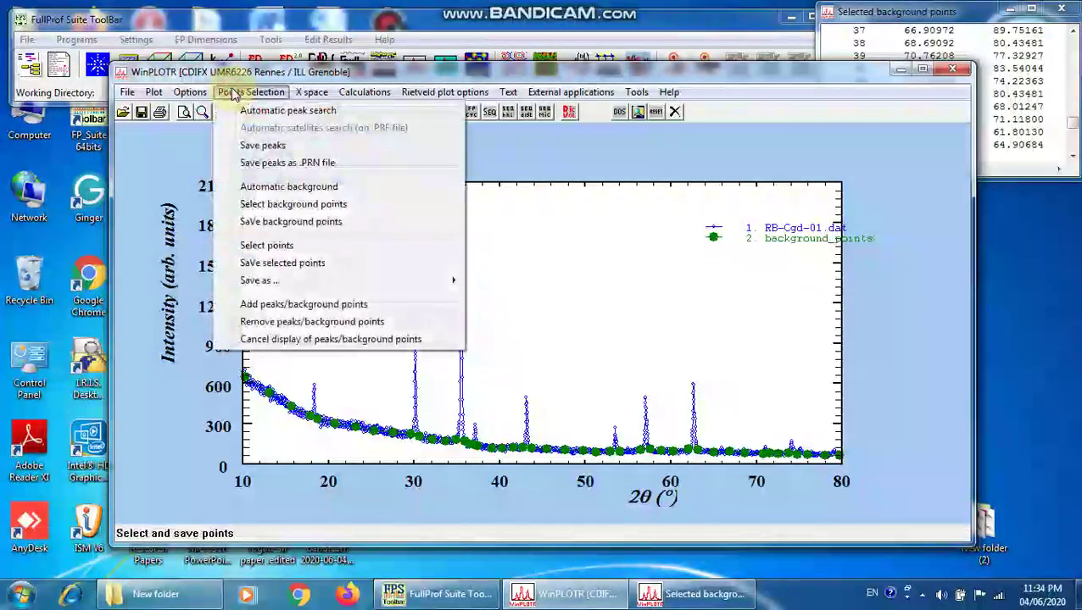
left_click(292, 221)
left_click(524, 352)
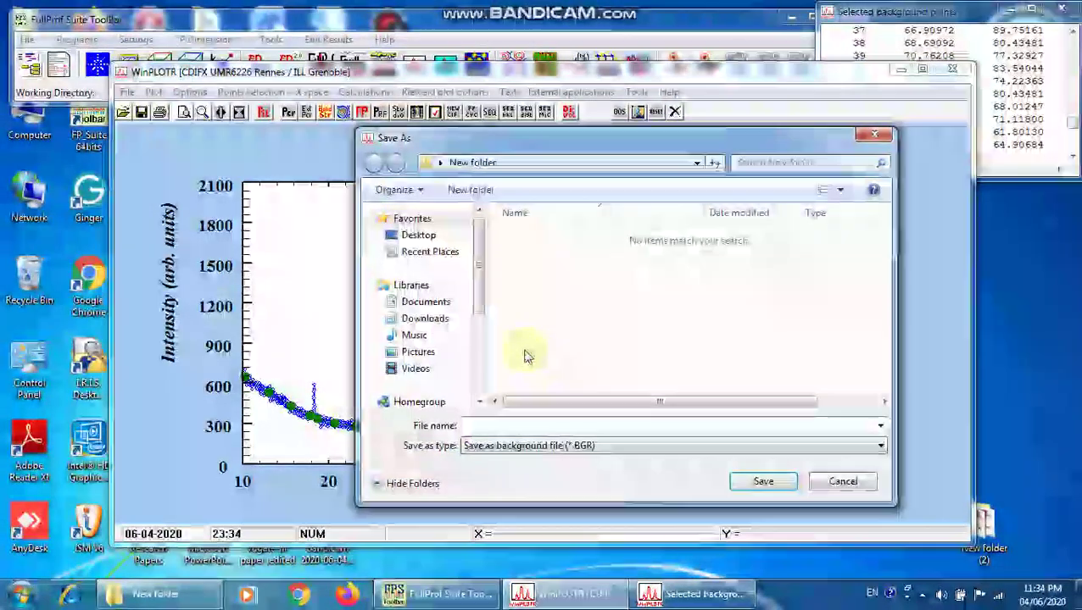
type("r")
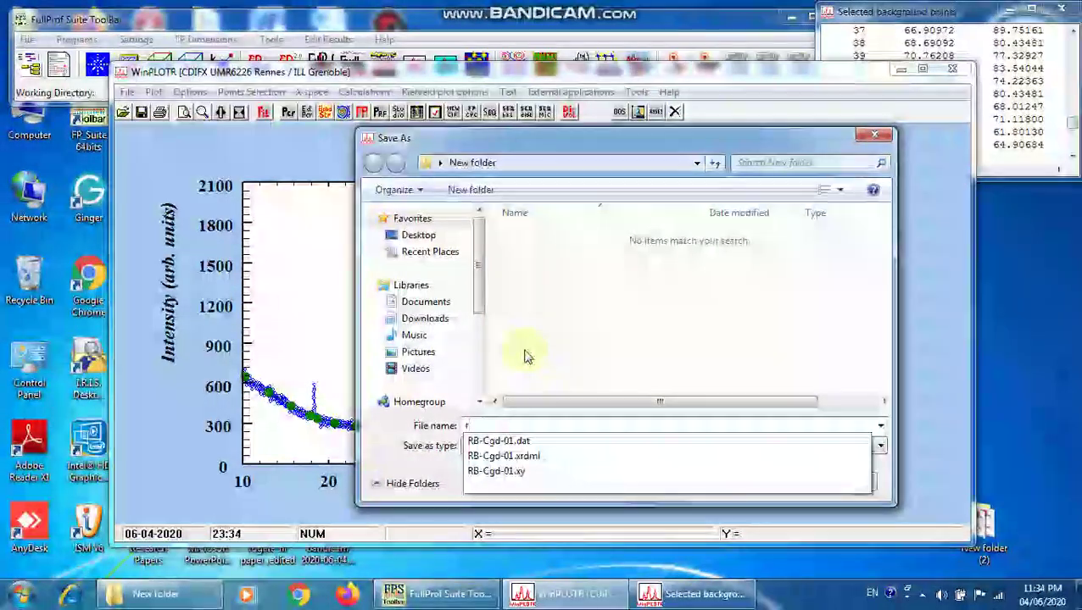
left_click(550, 441)
left_click(534, 425)
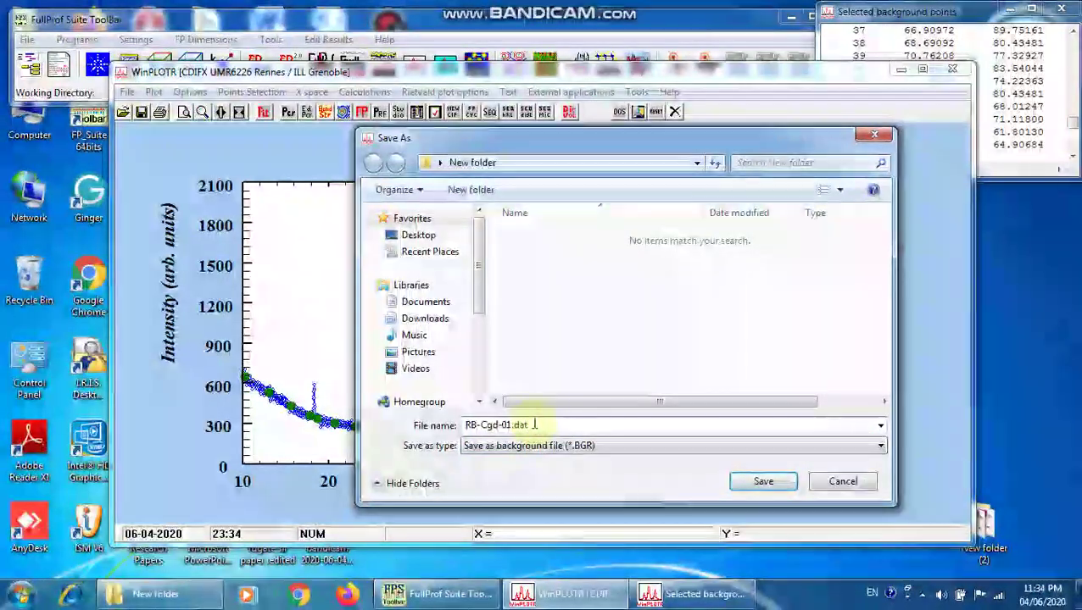
key("BackSpace")
key("BackSpace")
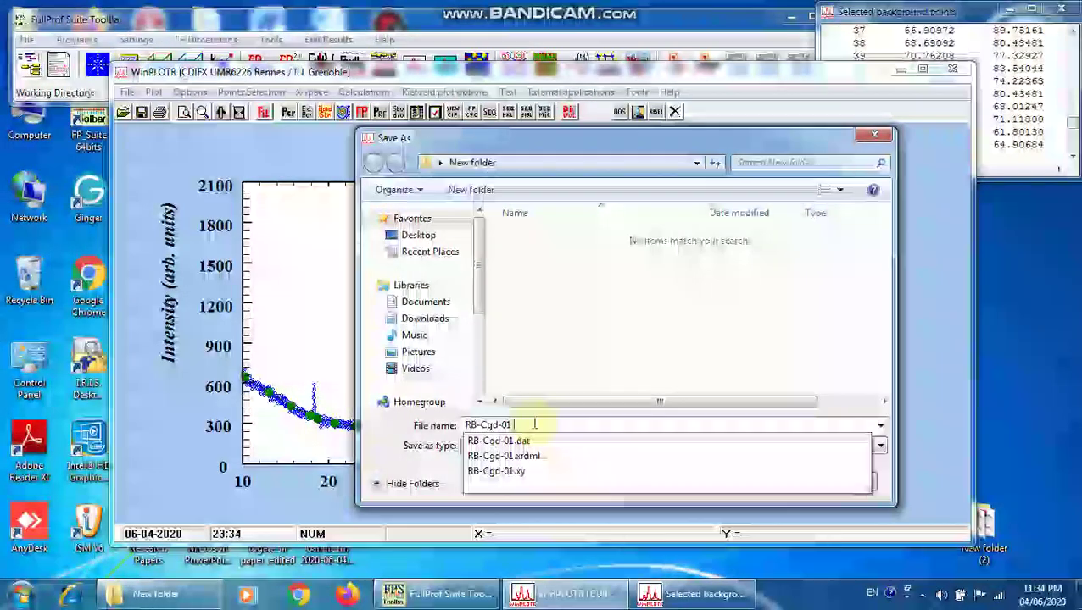
type("BGR")
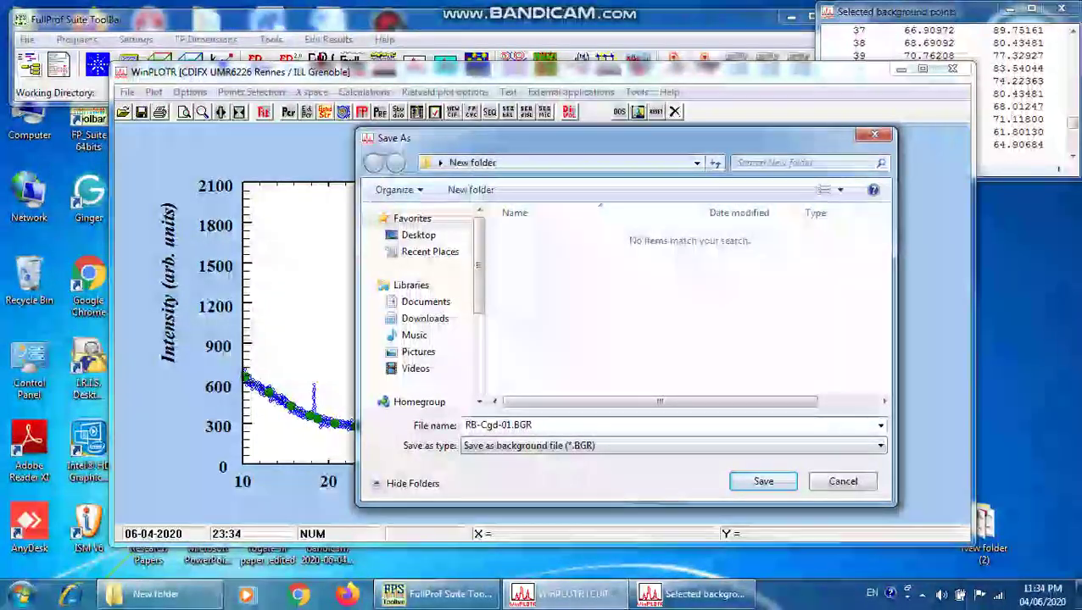
left_click(768, 482)
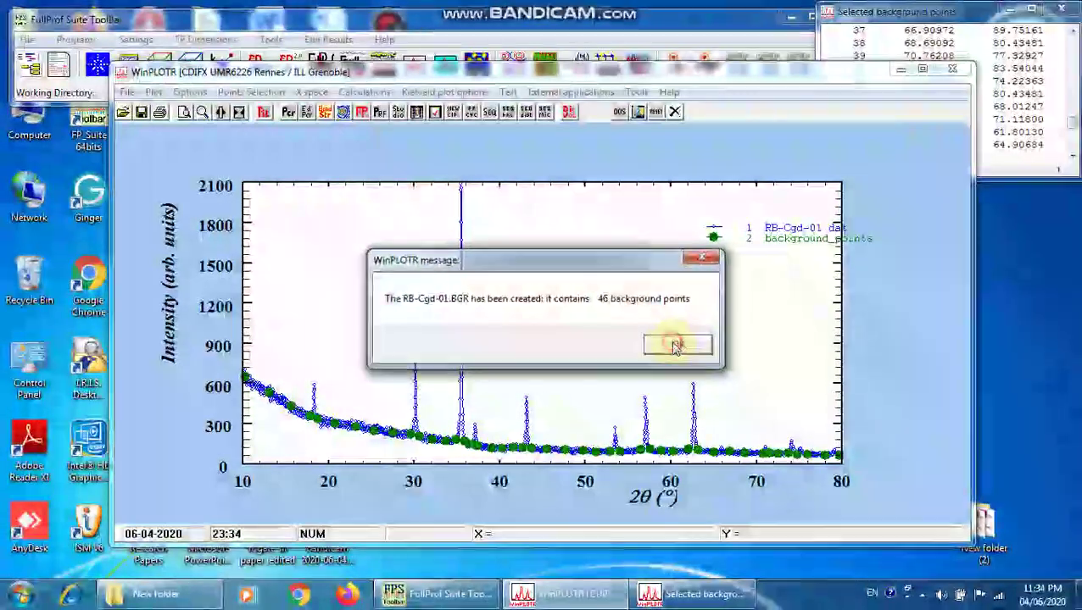
Step: Decline editing the background points file, and close the selected points list and the plot window
left_click(679, 344)
left_click(620, 354)
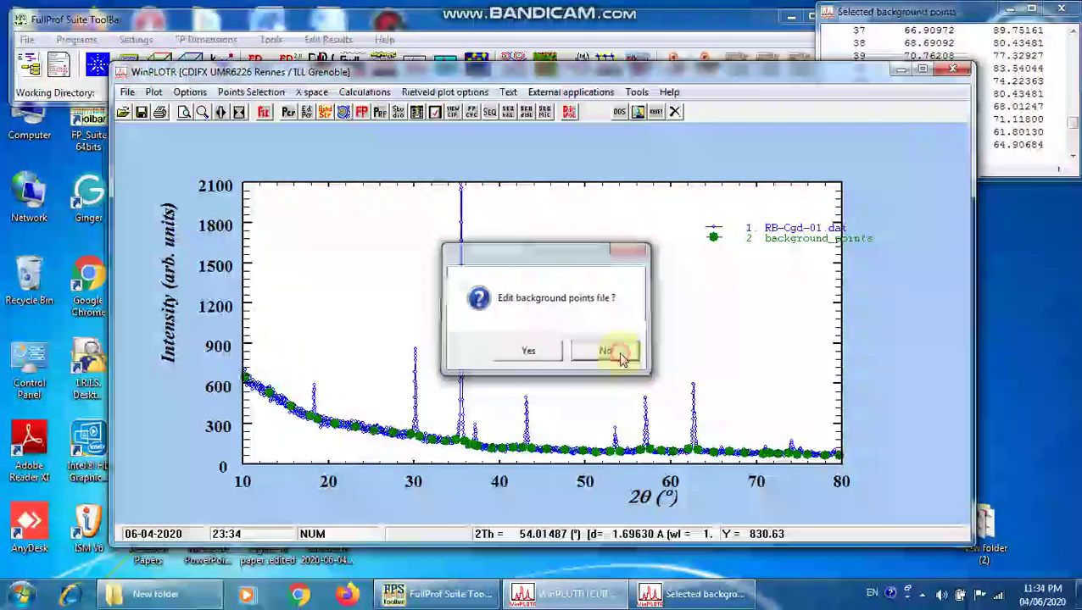
left_click(1026, 127)
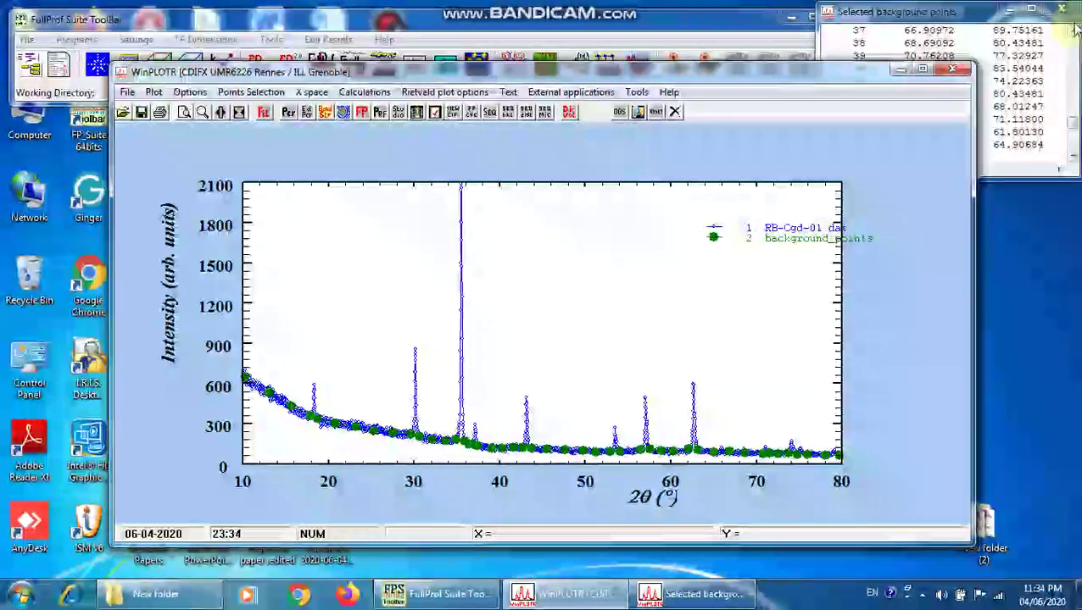
left_click(1067, 9)
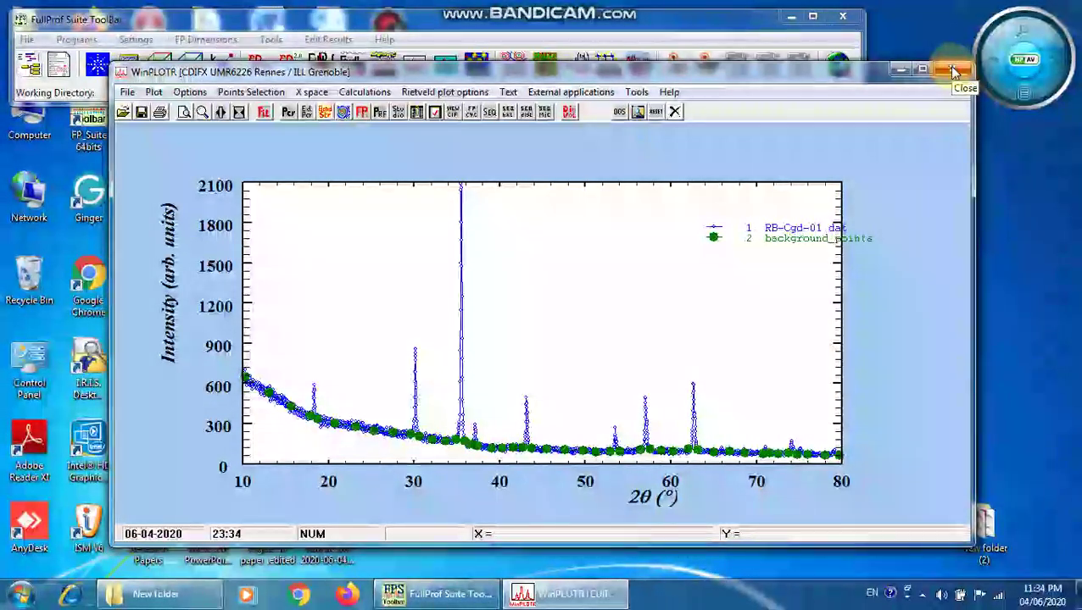
left_click(953, 71)
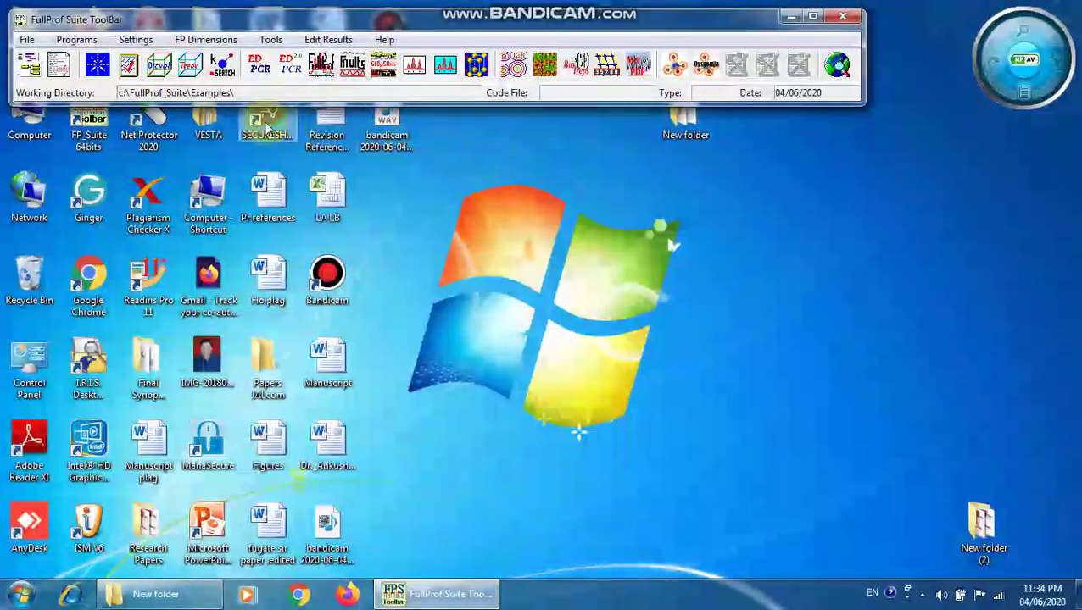
Step: Switch to the PCR file editor and load the CIF file 1533163 (2), accepting the X-ray calculation template
left_click(259, 66)
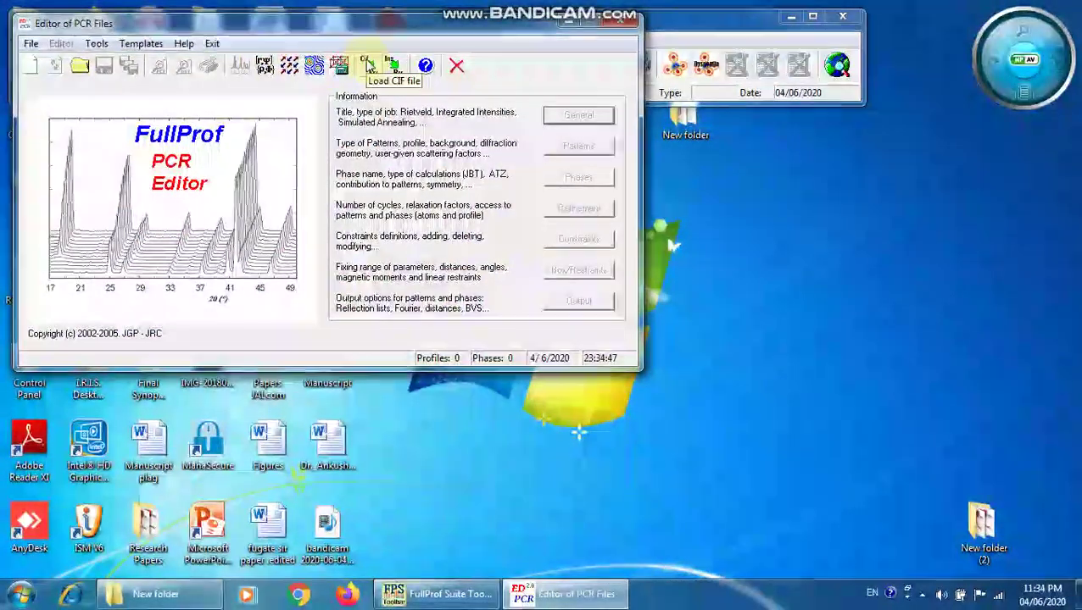
left_click(370, 67)
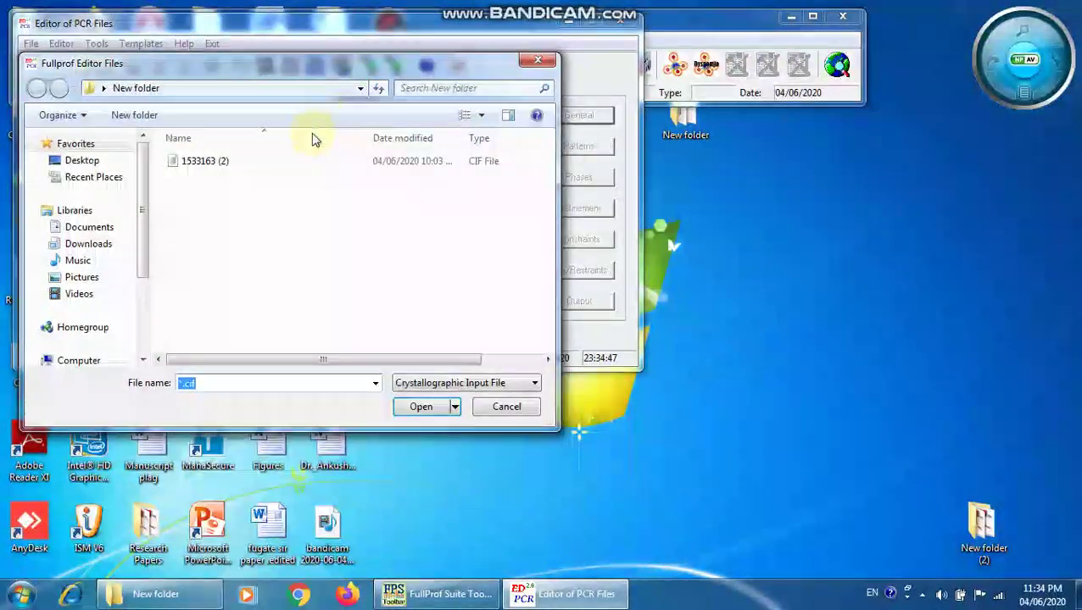
left_click(213, 163)
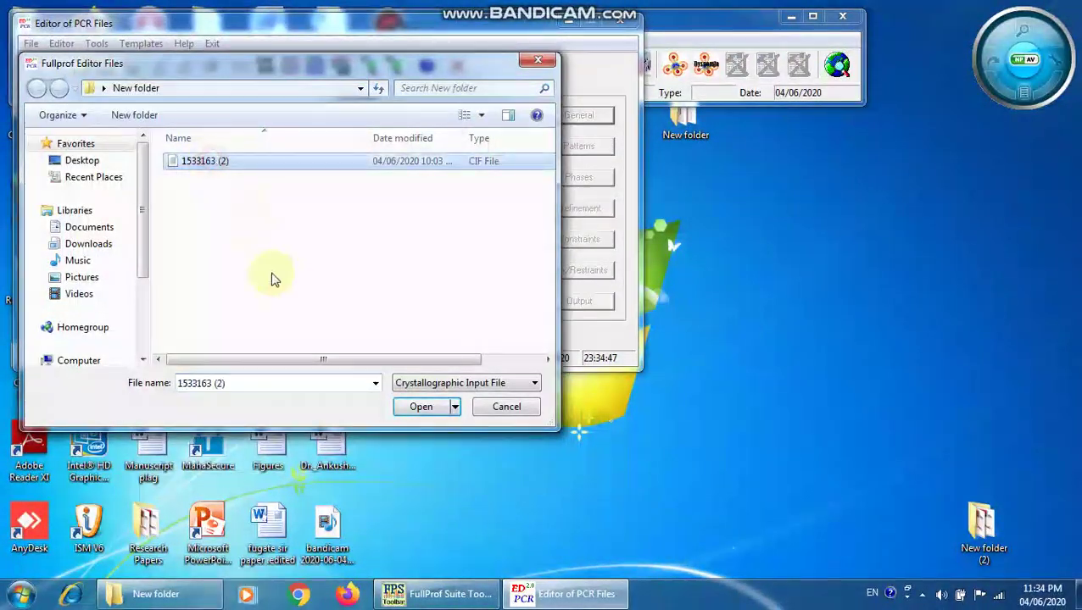
left_click(417, 406)
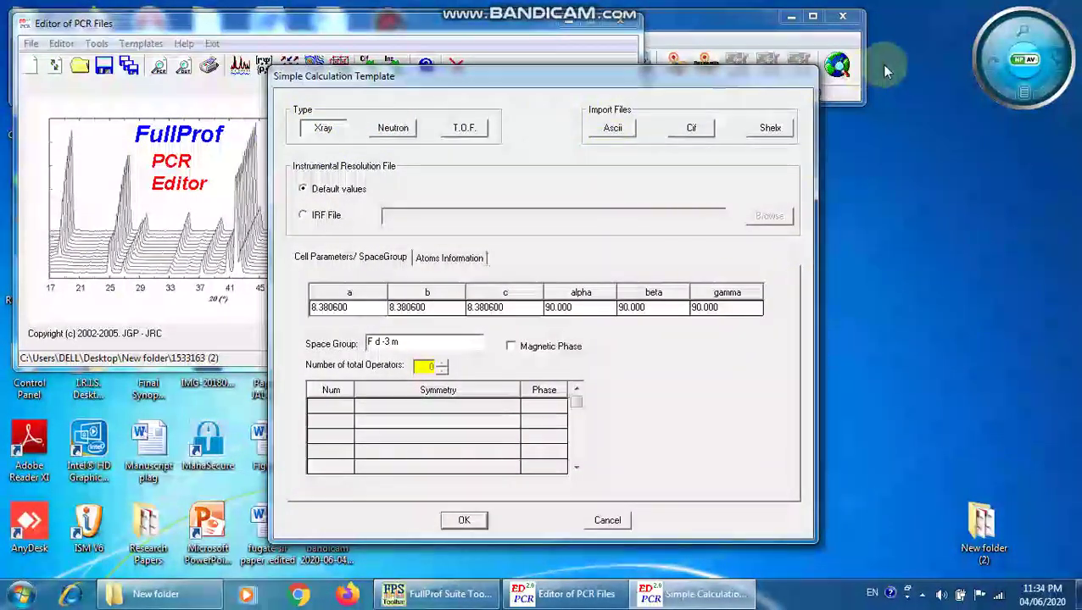
left_click(475, 521)
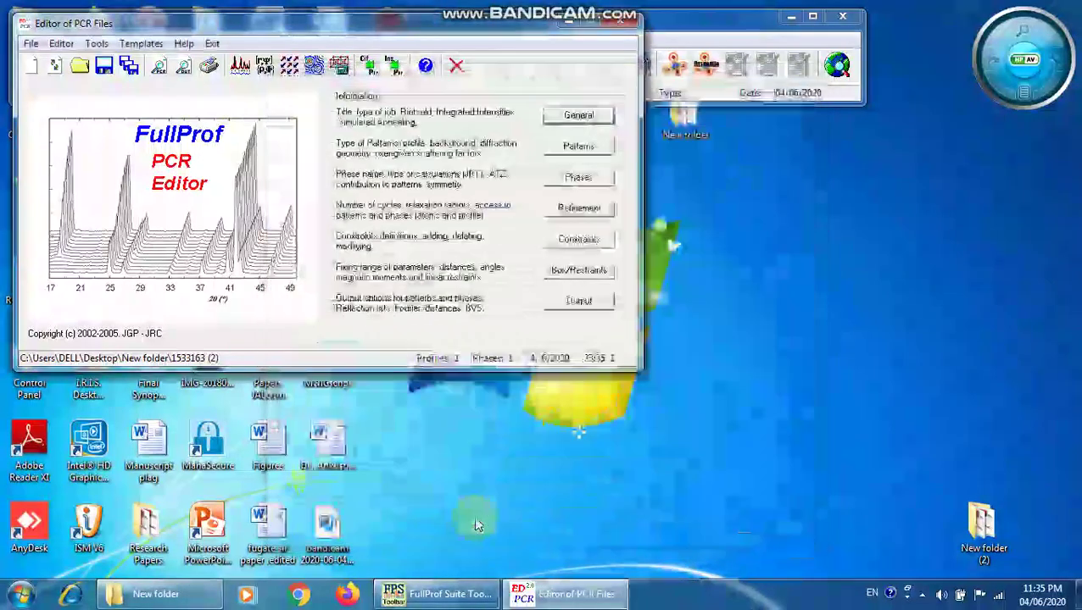
Step: Replace the job title in the general information with "Co- Ferrites"
left_click(565, 124)
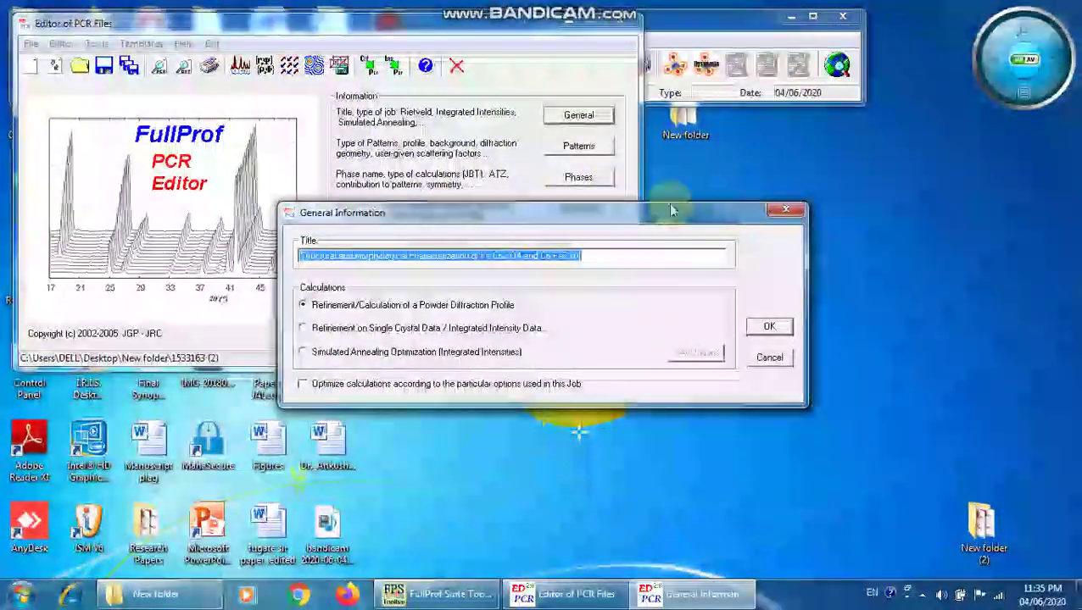
left_click(584, 256)
left_click_drag(582, 256, 295, 259)
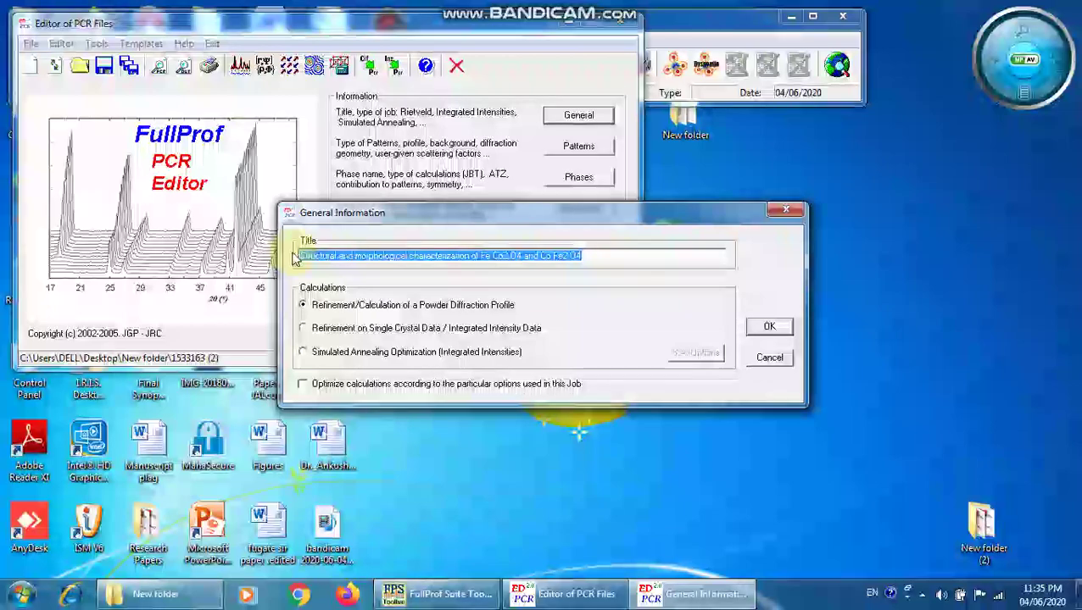
type("Co")
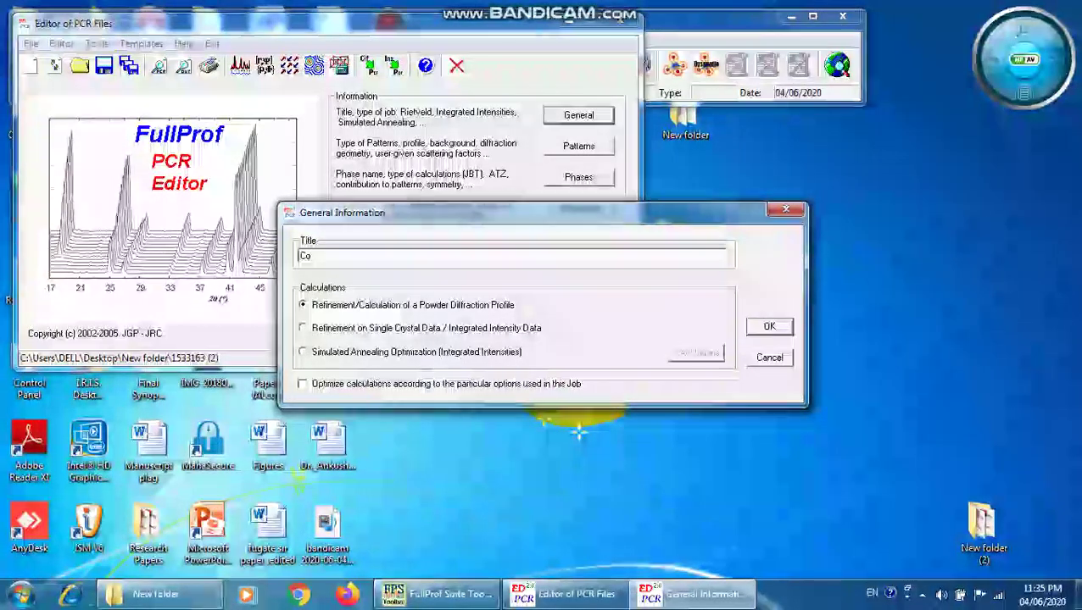
type("-Ferrite")
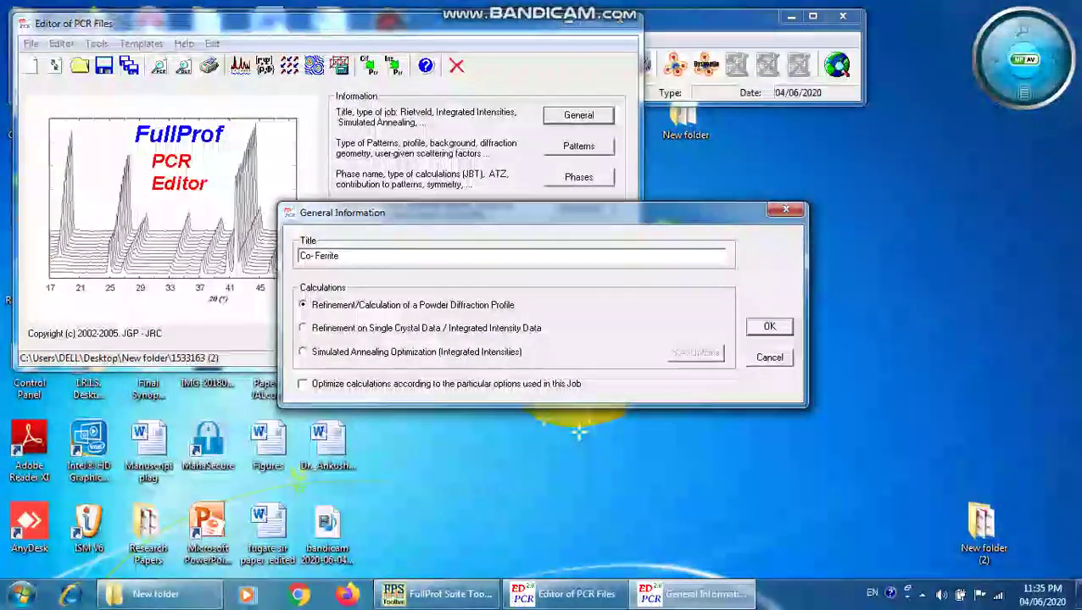
type("s")
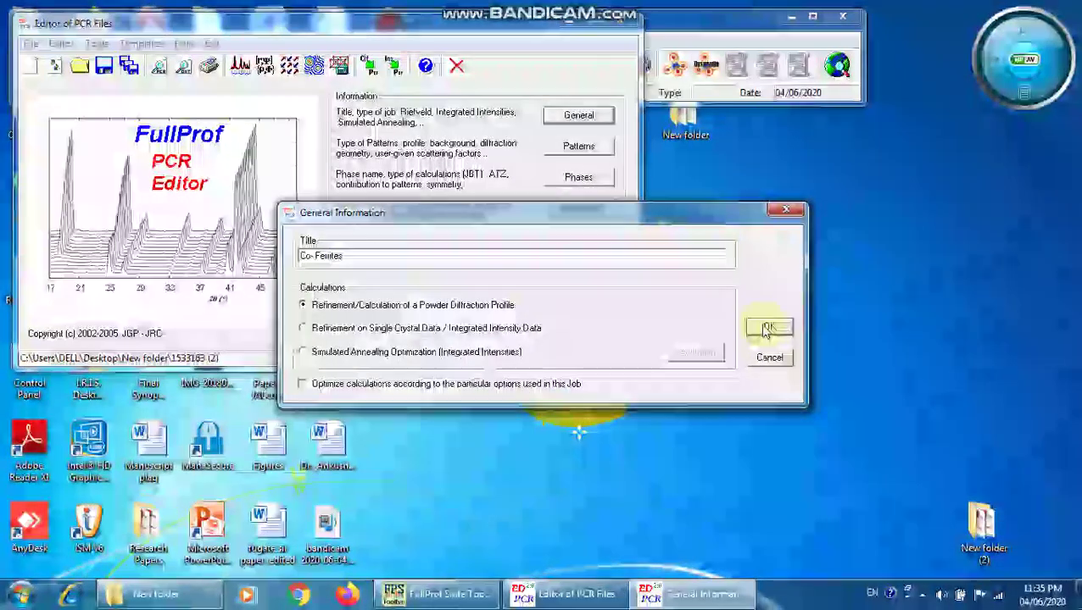
left_click(760, 329)
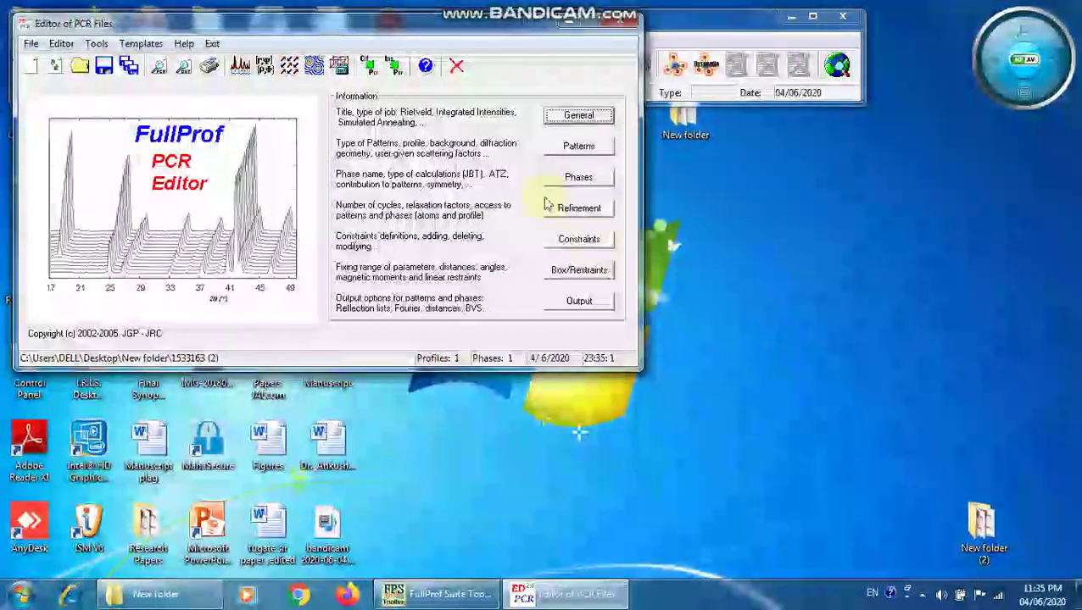
Step: In the pattern's X-ray refinement data, copy the first Cu wavelength 1.540560 into the second and set the intensity ratio to 1
left_click(575, 148)
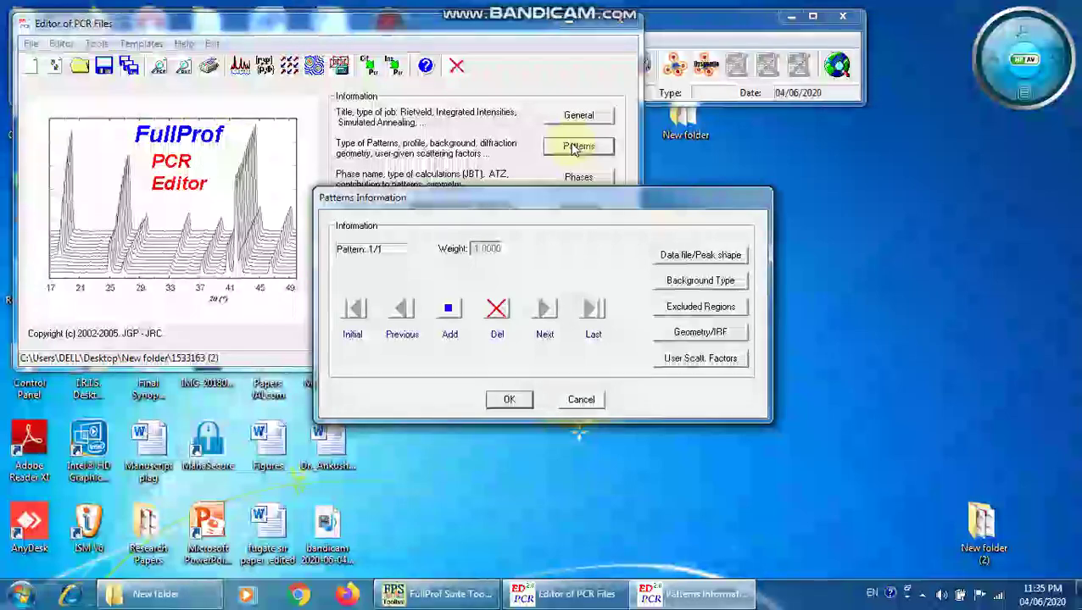
left_click(710, 256)
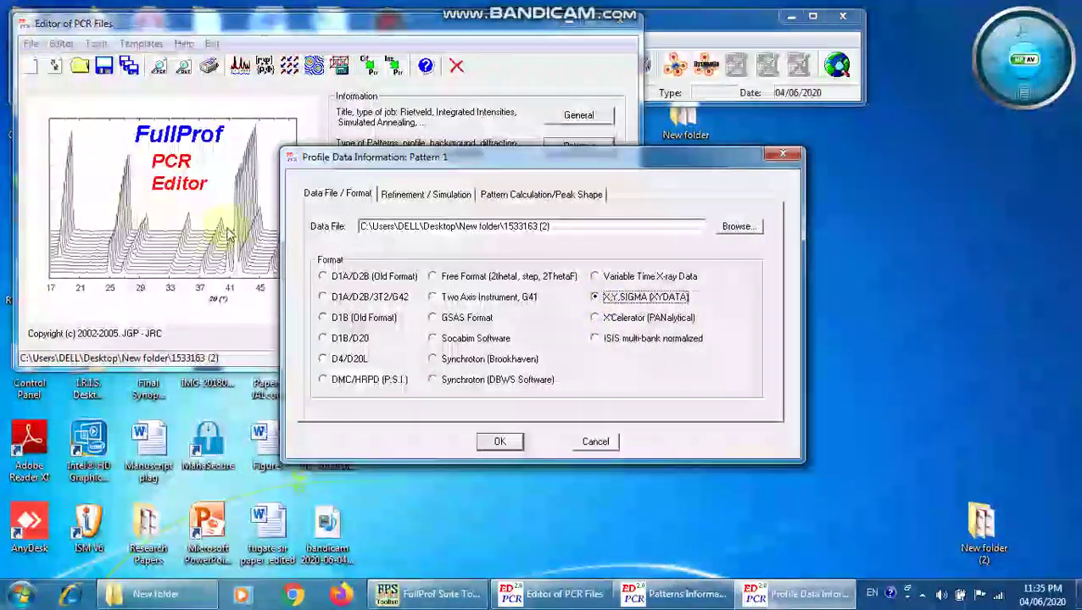
left_click(414, 197)
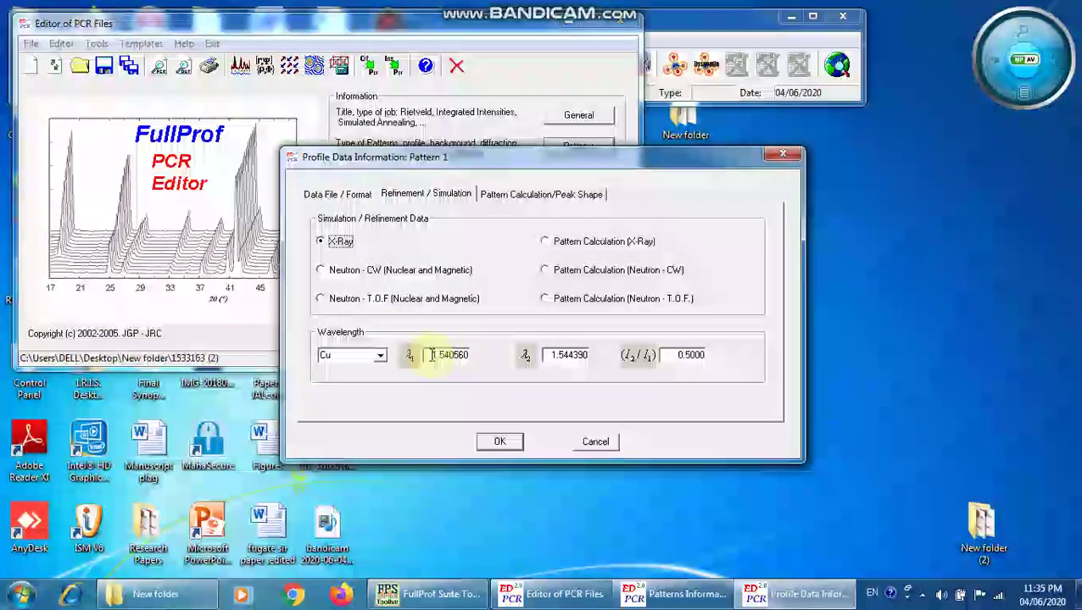
left_click_drag(430, 355, 454, 354)
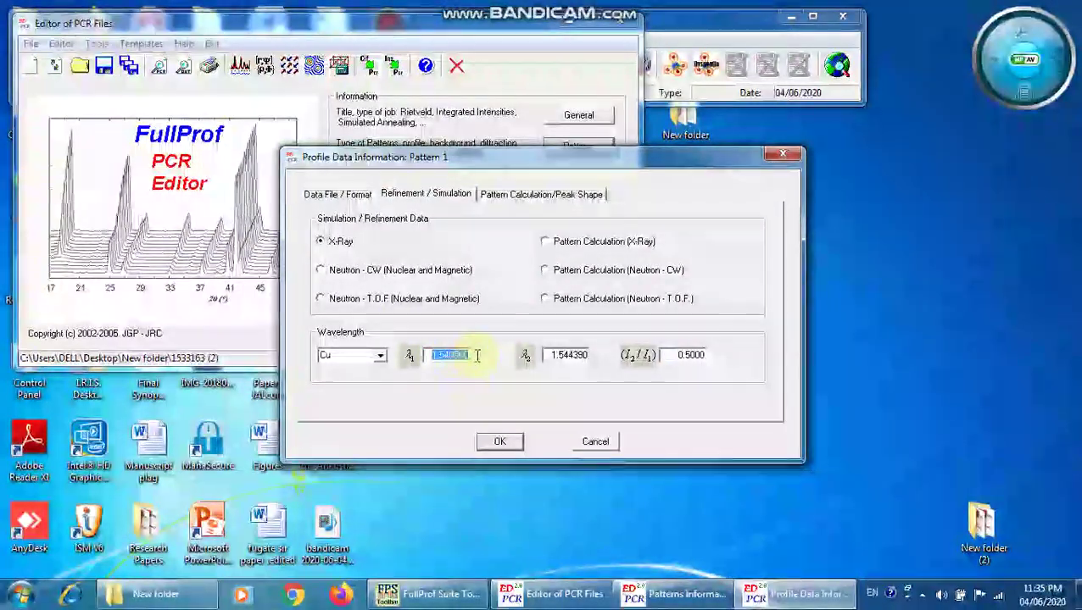
right_click(452, 356)
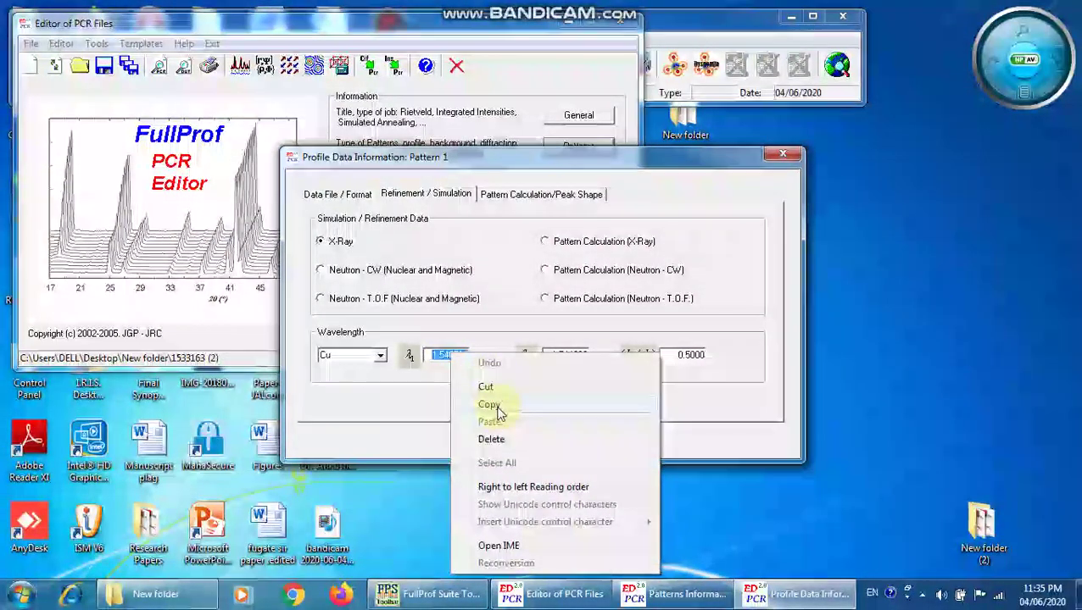
left_click(490, 405)
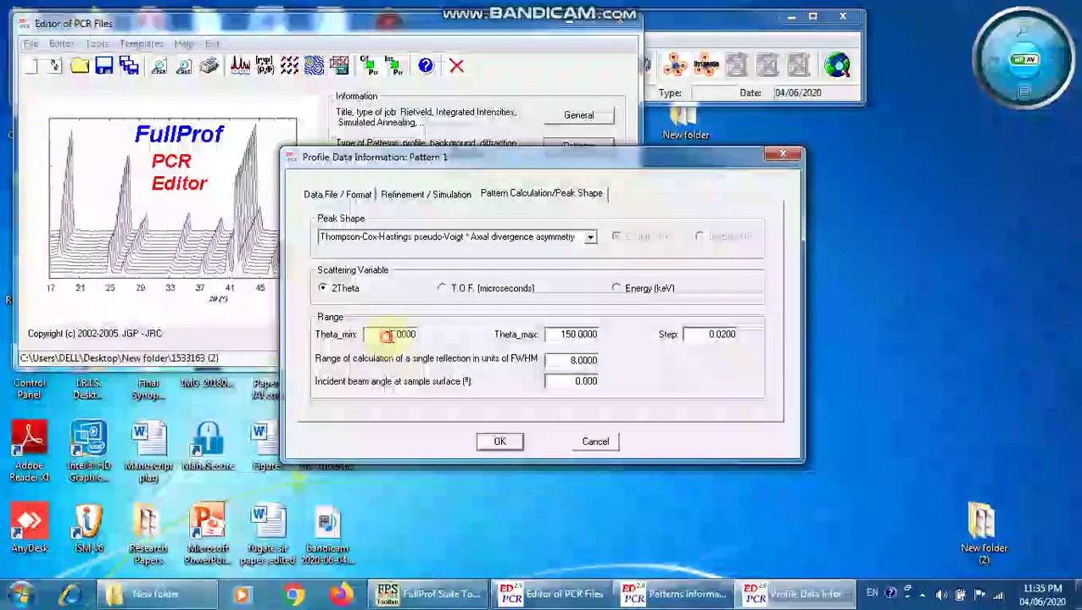
Step: Set the pattern's 2Theta range to a minimum of 10 and a maximum of 80, and accept the profile data
type("10")
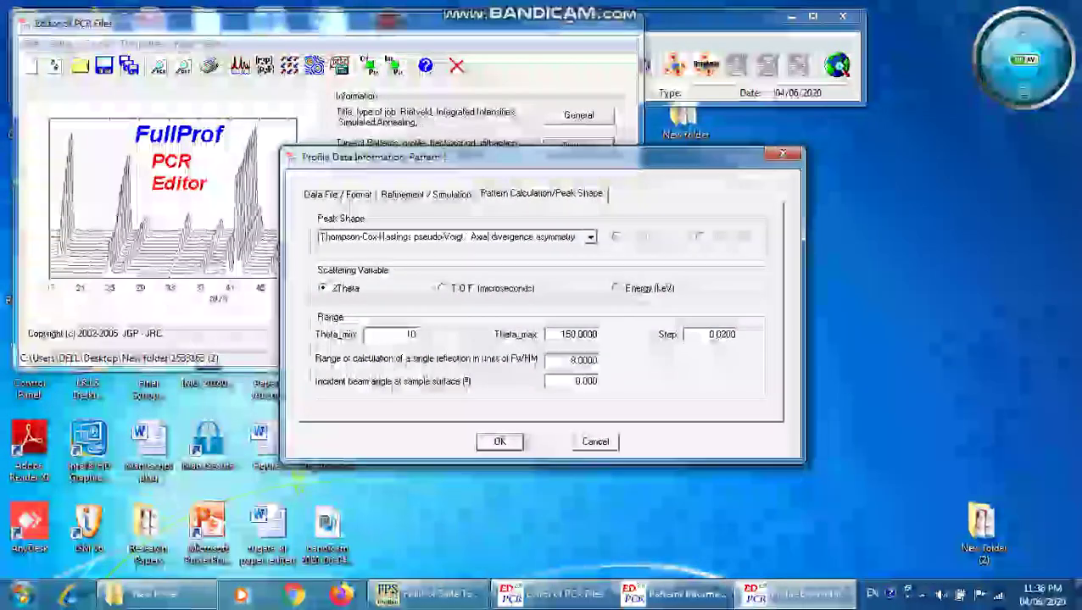
left_click_drag(564, 334, 602, 338)
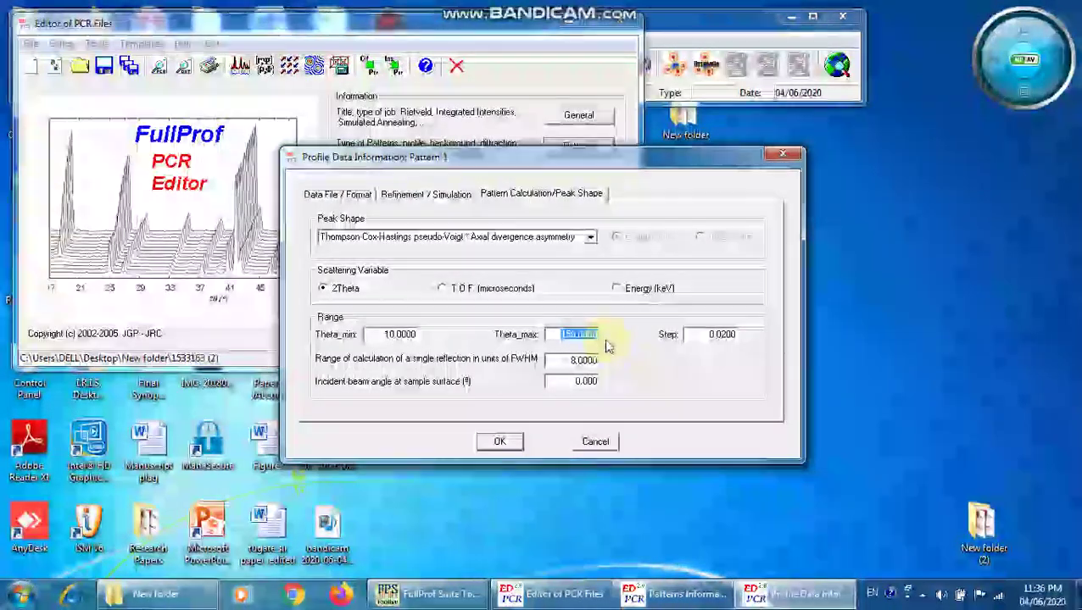
type("80")
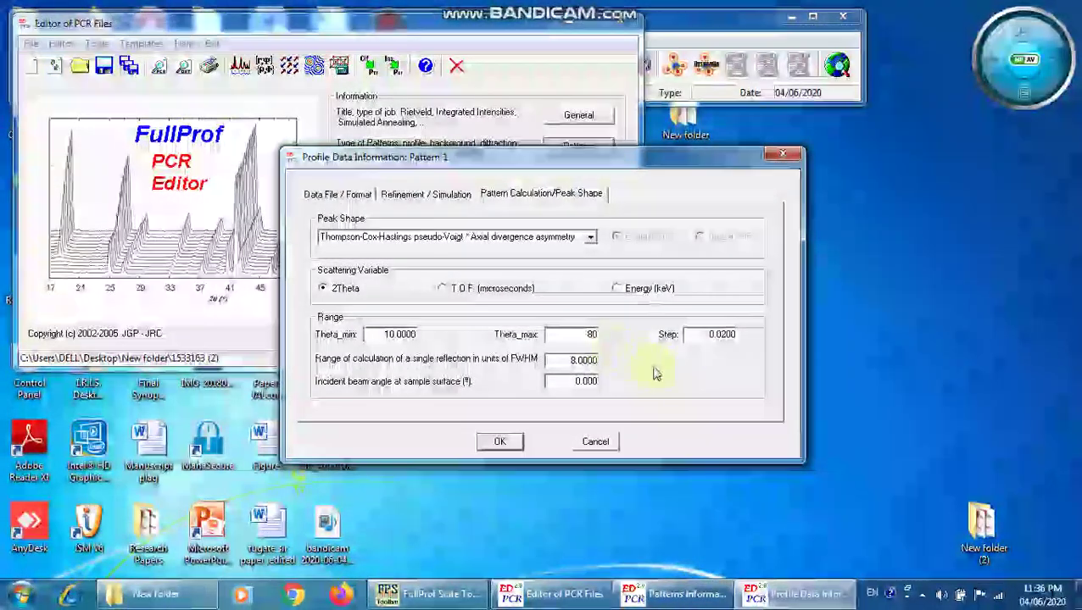
left_click(499, 442)
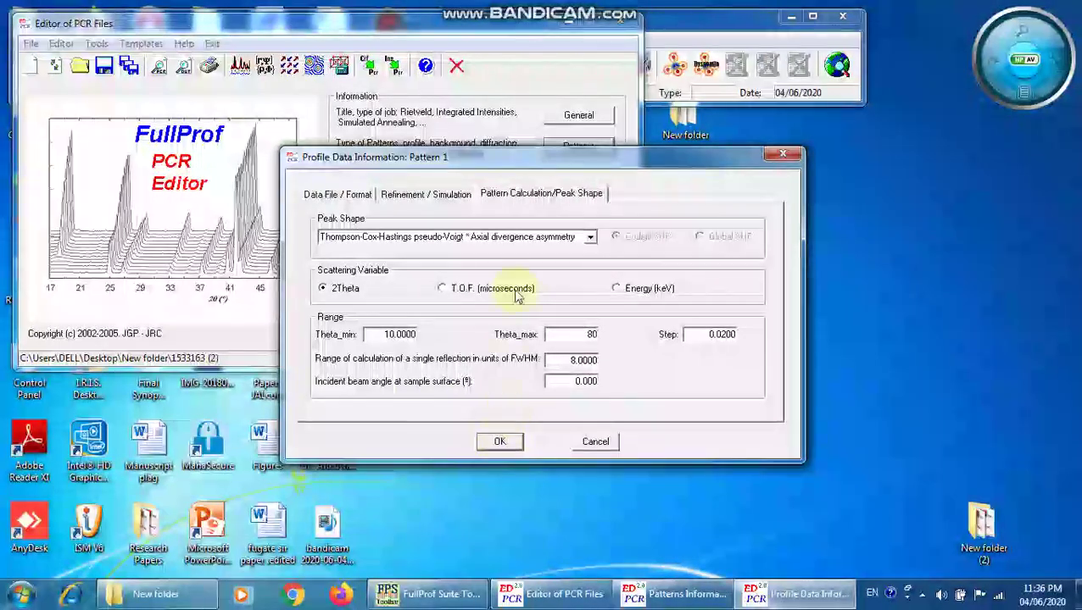
left_click(437, 195)
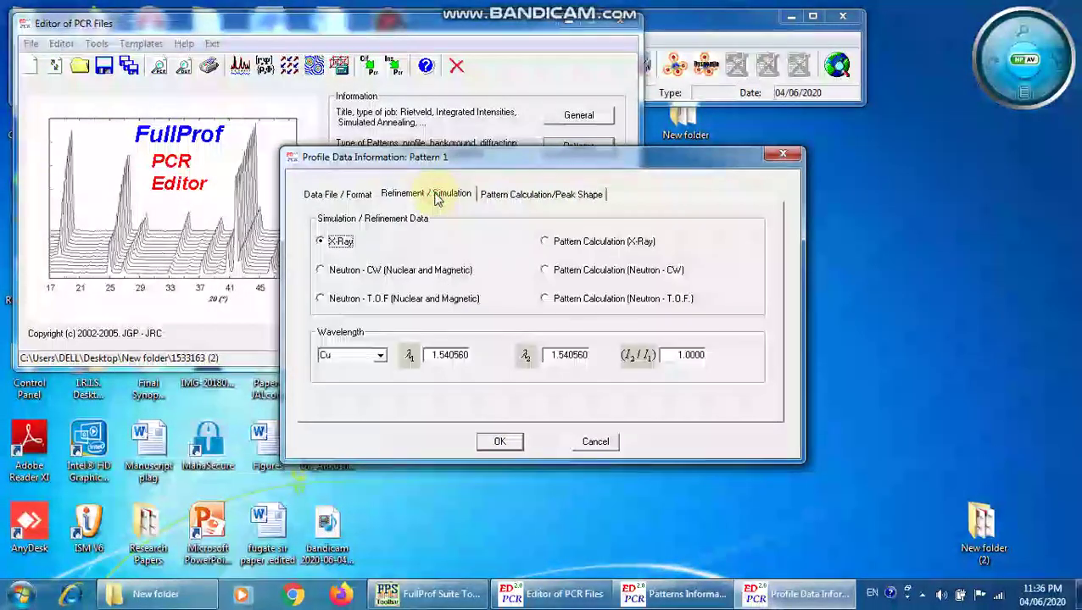
left_click(518, 196)
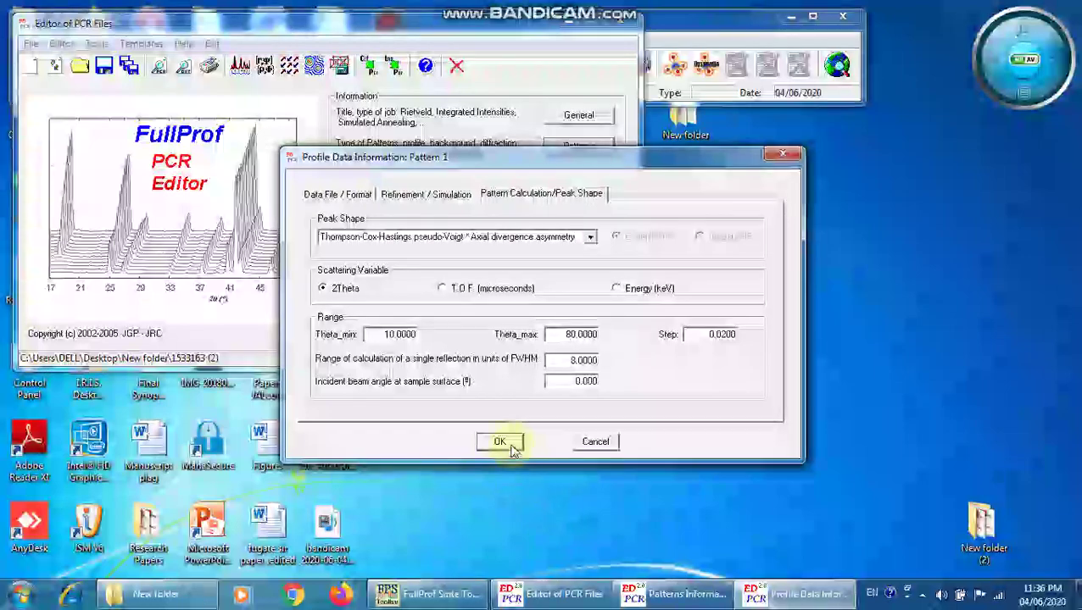
left_click(511, 447)
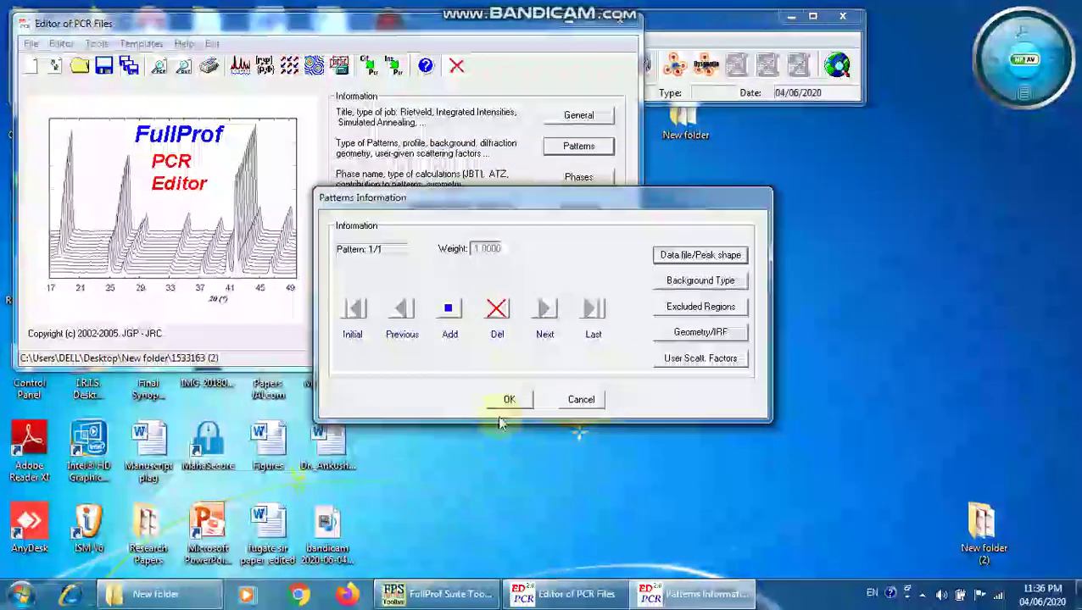
Step: Set the background mode to linear interpolation between background points with refinable heights, and accept the pattern information
left_click(684, 282)
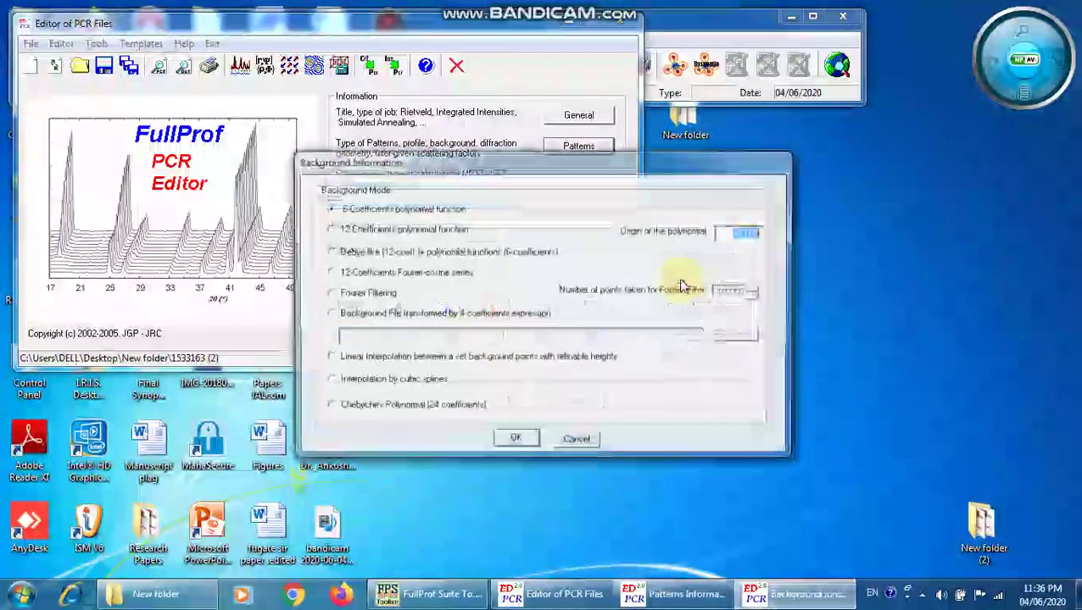
left_click(329, 358)
left_click(514, 440)
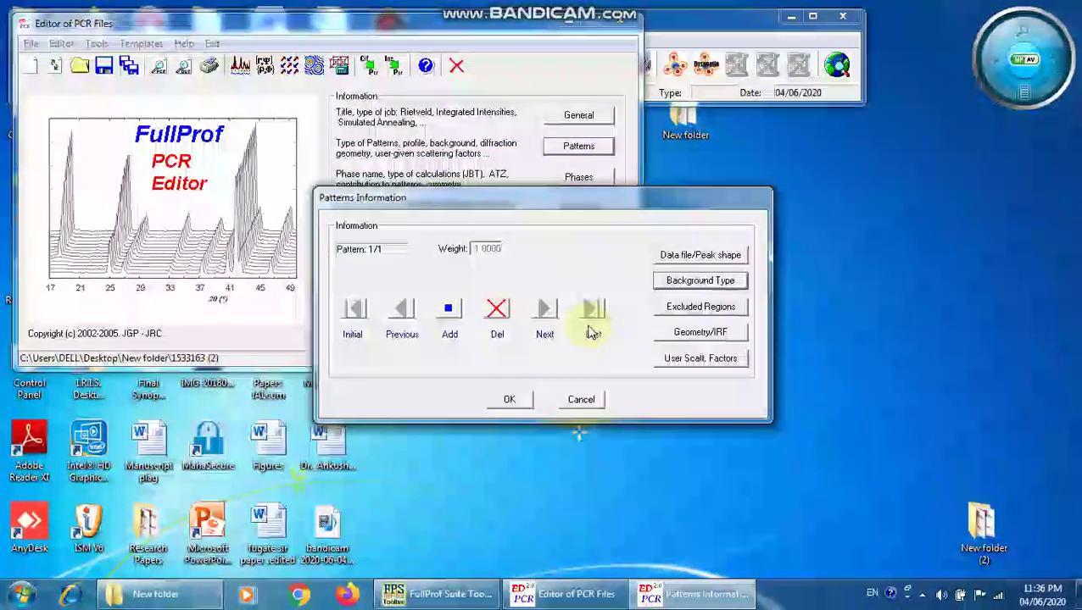
left_click(509, 401)
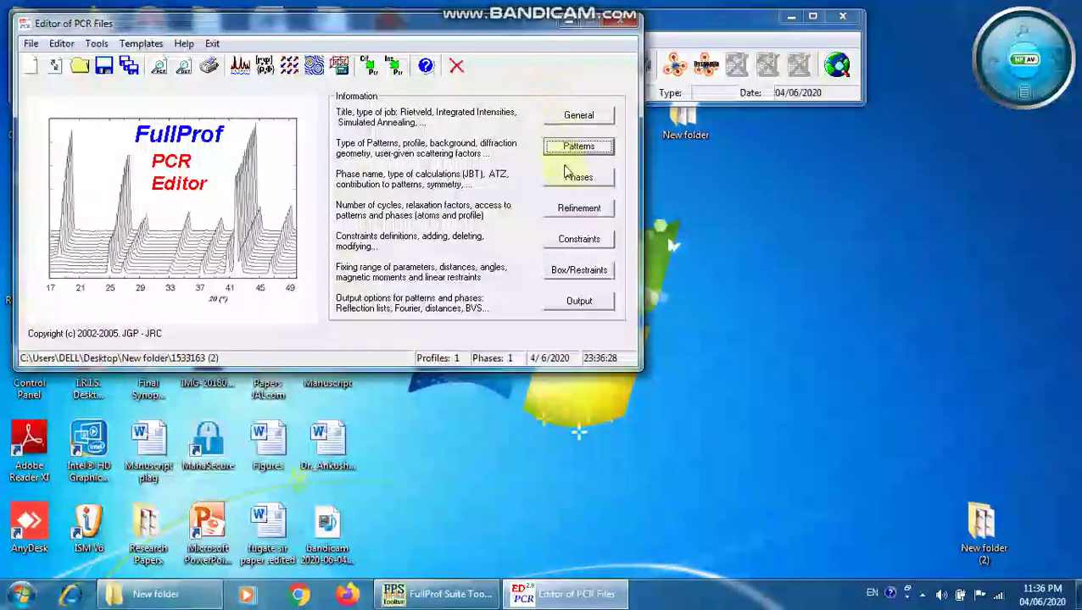
Step: Generate the symmetry operators of Phase 1 automatically from the space group symbol F d -3 m and accept them
left_click(568, 180)
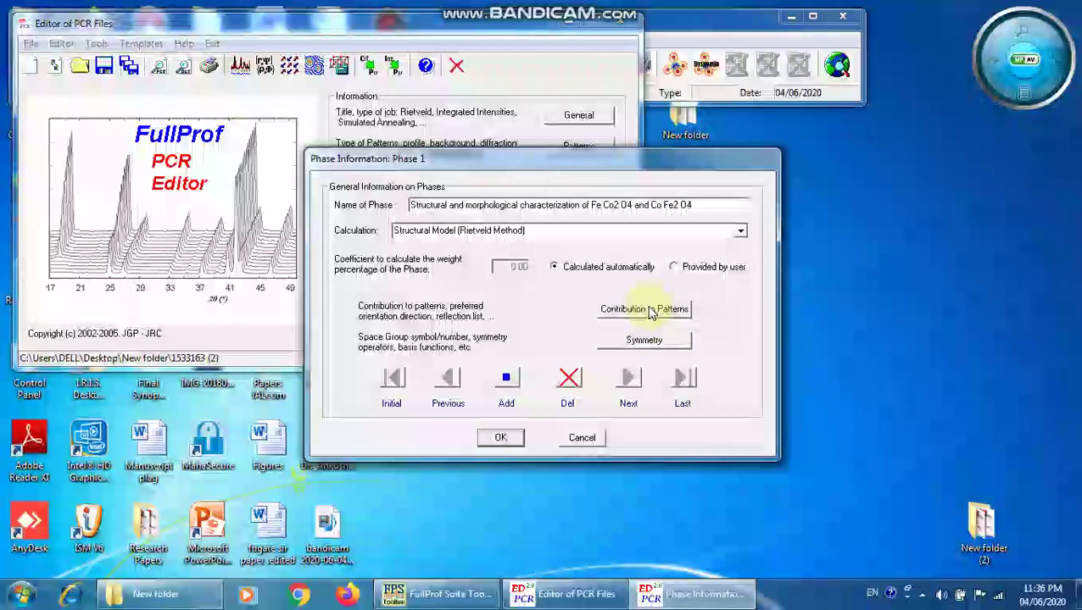
left_click(643, 340)
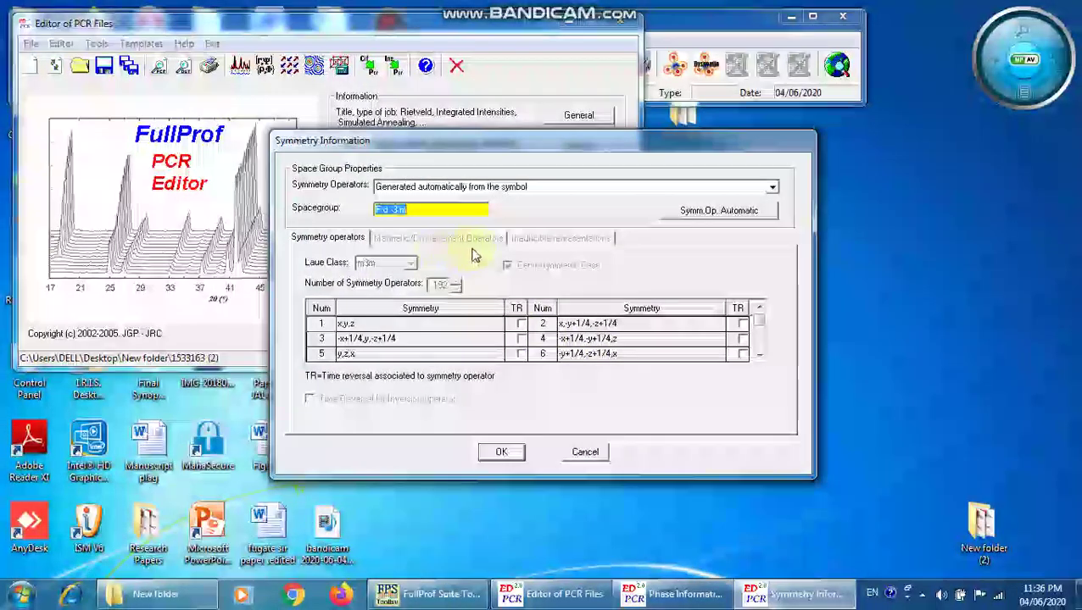
left_click(705, 212)
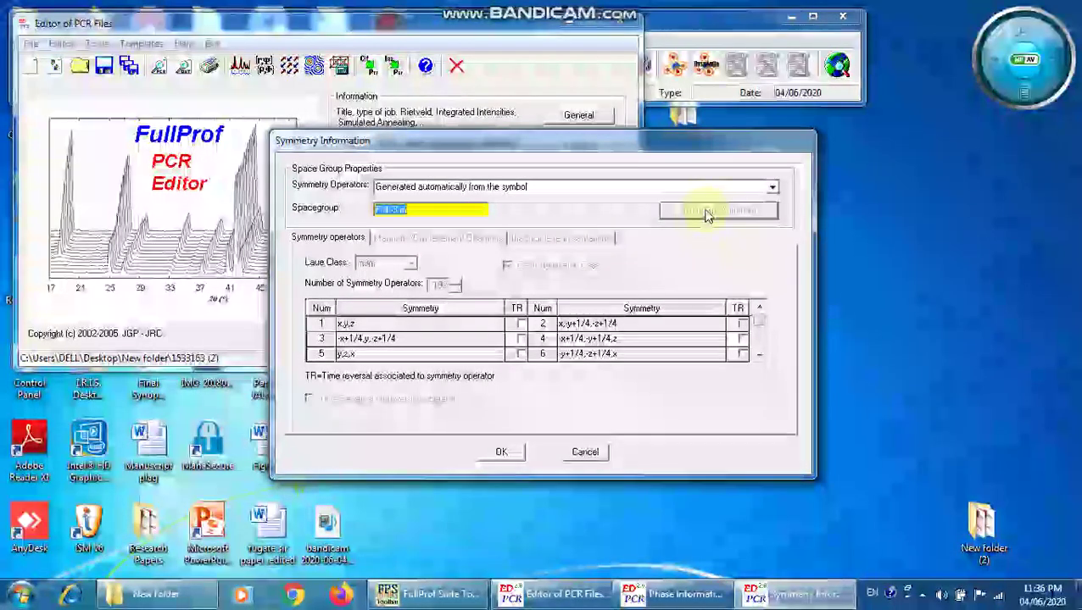
left_click(495, 454)
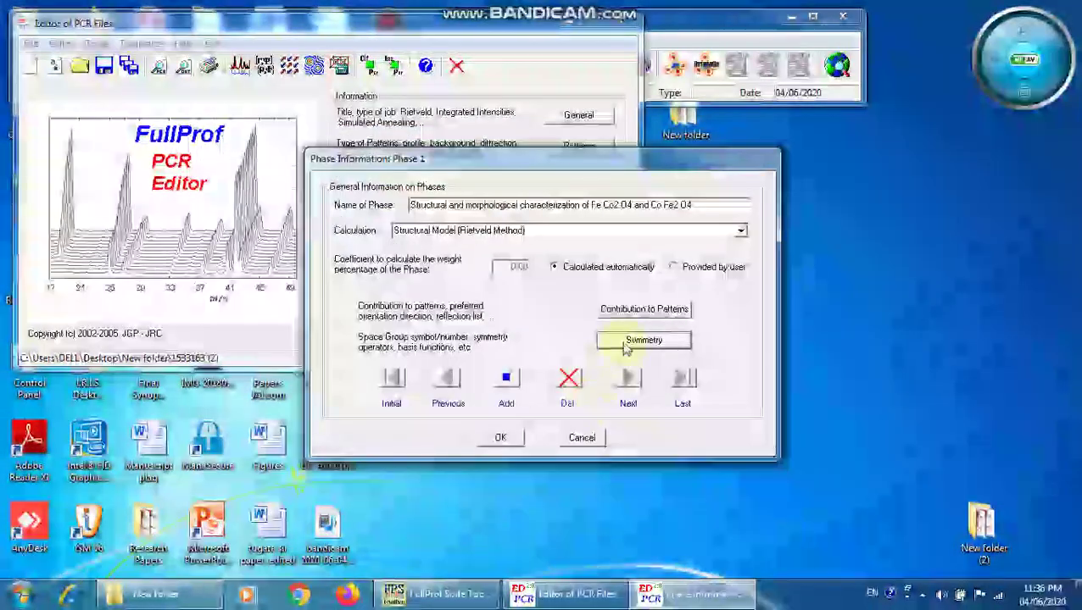
Step: Set Phase 1's pattern contribution to X-Ray with the Thompson-Cox-Hastings pseudo-Voigt * Axial divergence asymmetry peak shape, and accept the phase information
left_click(625, 310)
left_click(347, 151)
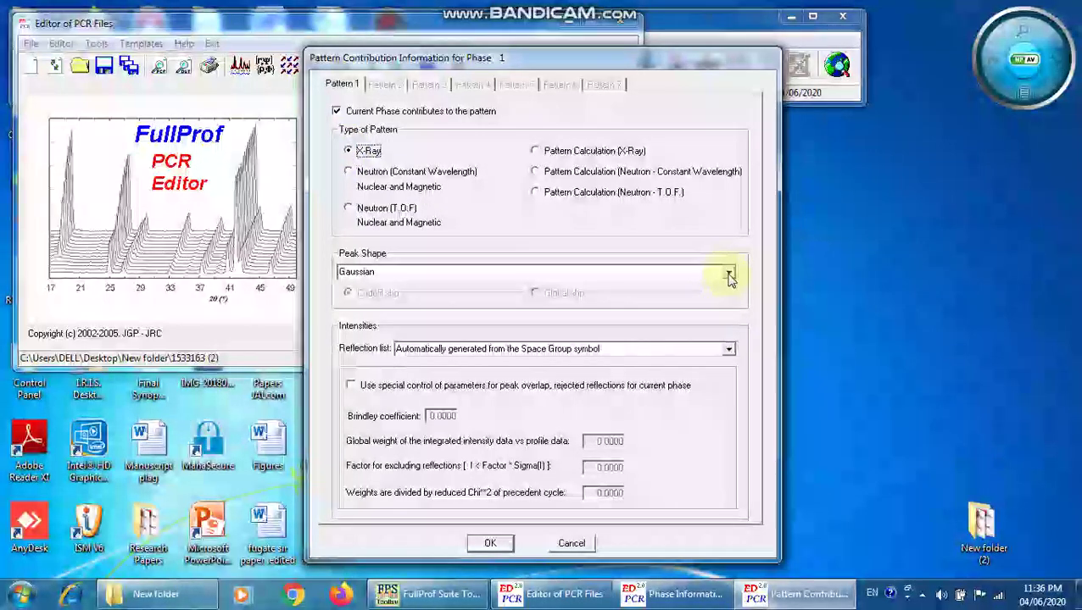
left_click(727, 273)
left_click(731, 309)
left_click(730, 310)
left_click(731, 310)
left_click(731, 310)
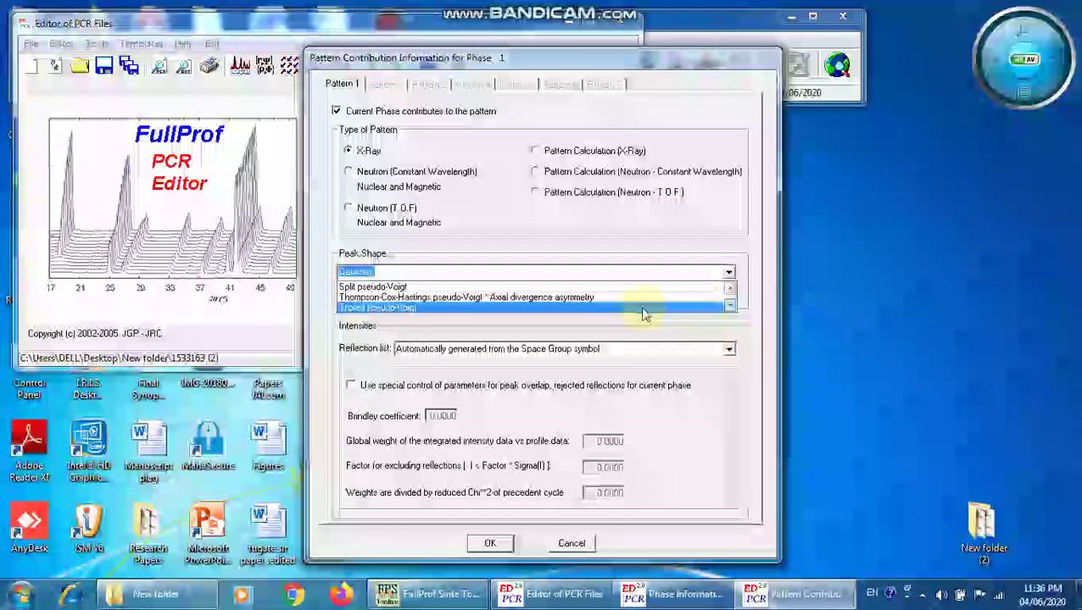
left_click(616, 298)
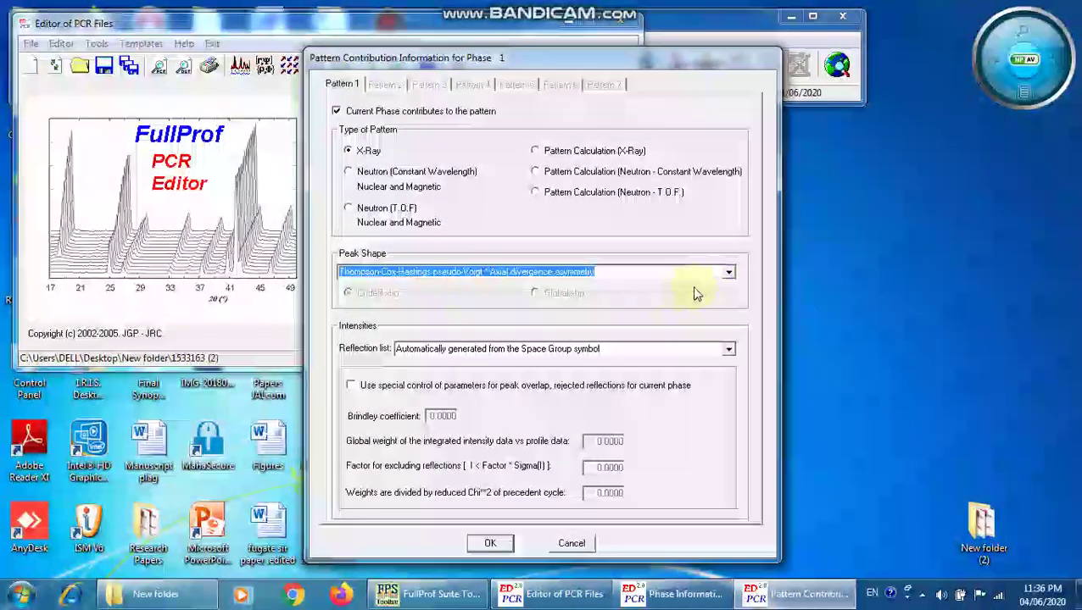
left_click(488, 542)
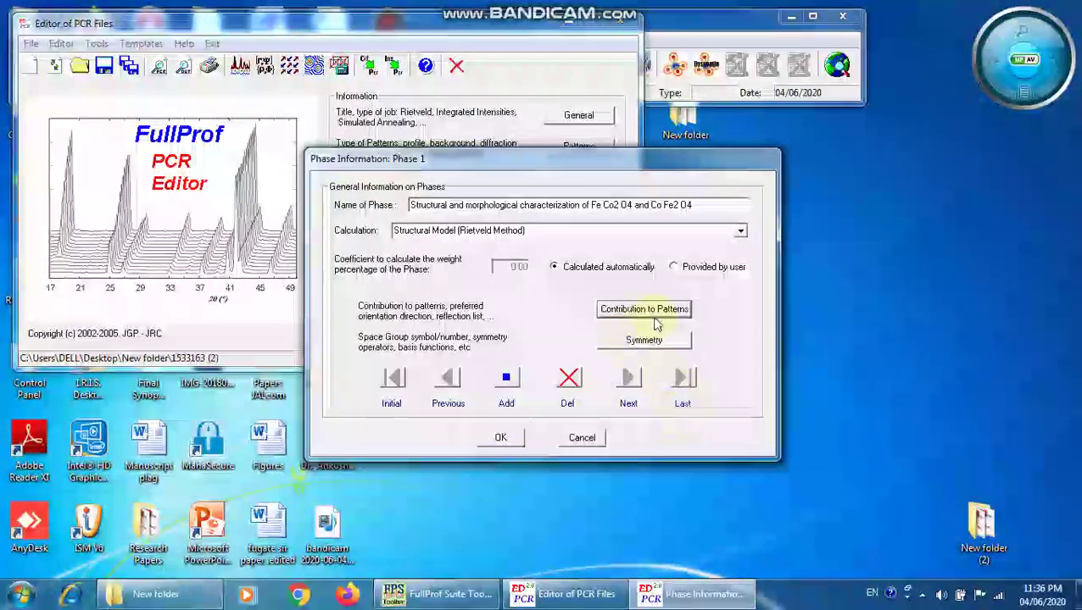
left_click(512, 437)
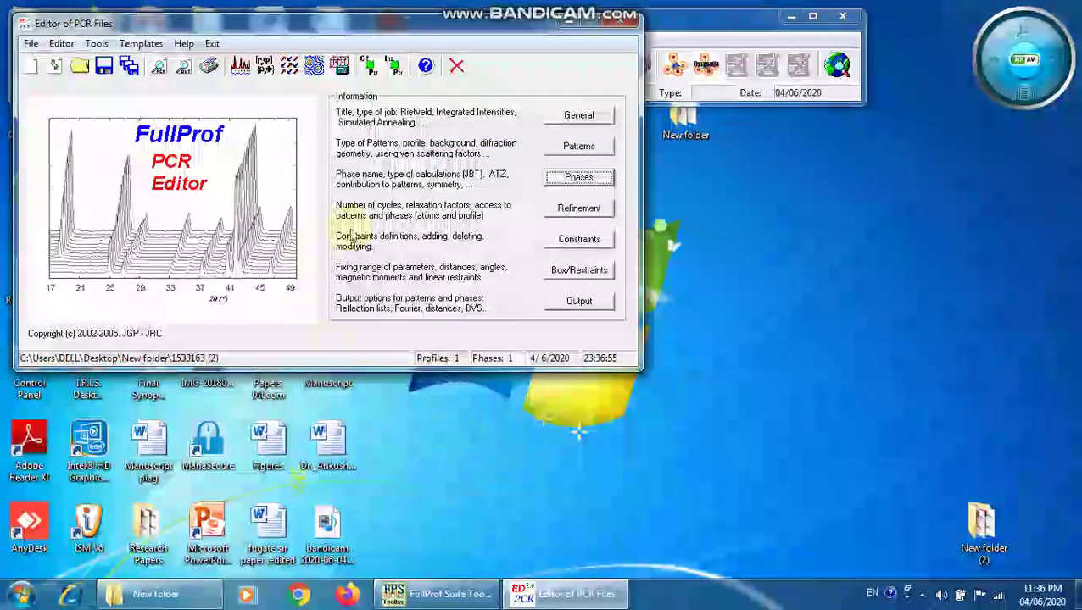
Step: In the refinement information, import RB-Cgd-01.BGR as Pattern 1's background, set the cycles of refinement to 60, and accept
left_click(579, 208)
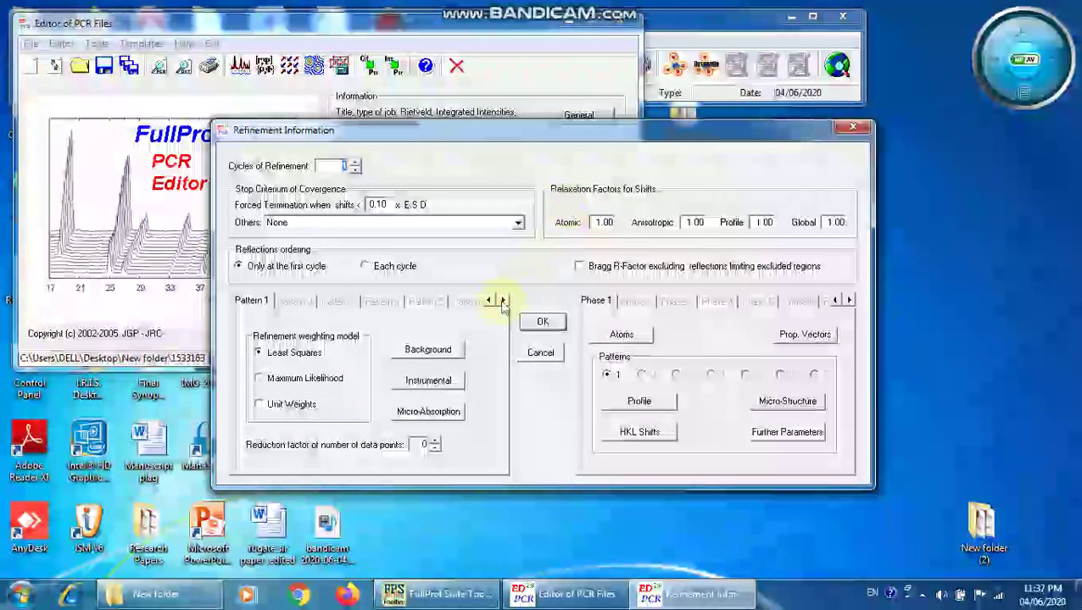
left_click(432, 349)
left_click(619, 366)
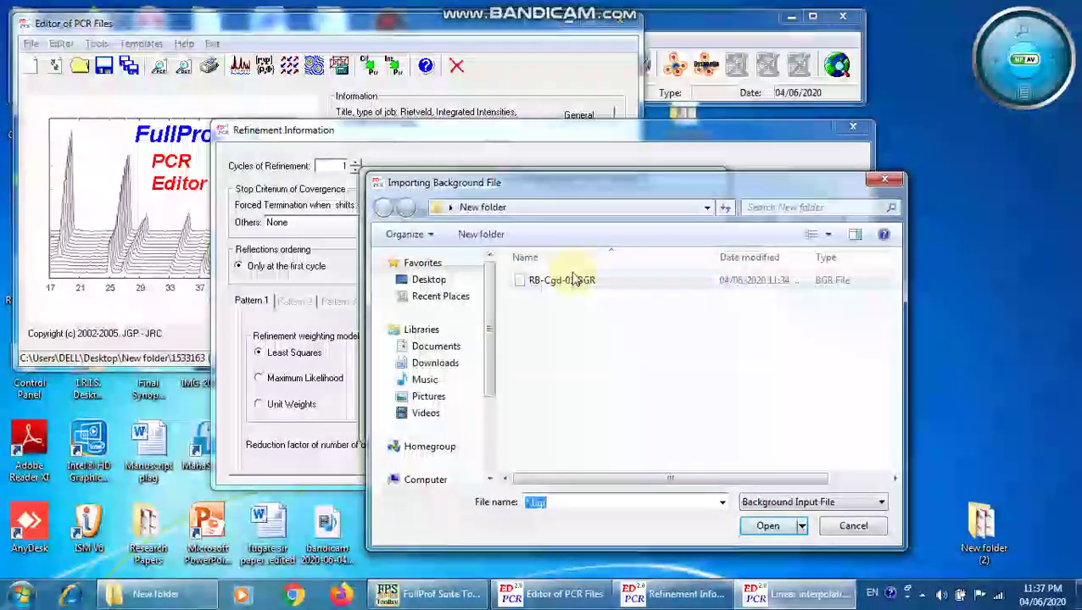
left_click(566, 280)
left_click(767, 525)
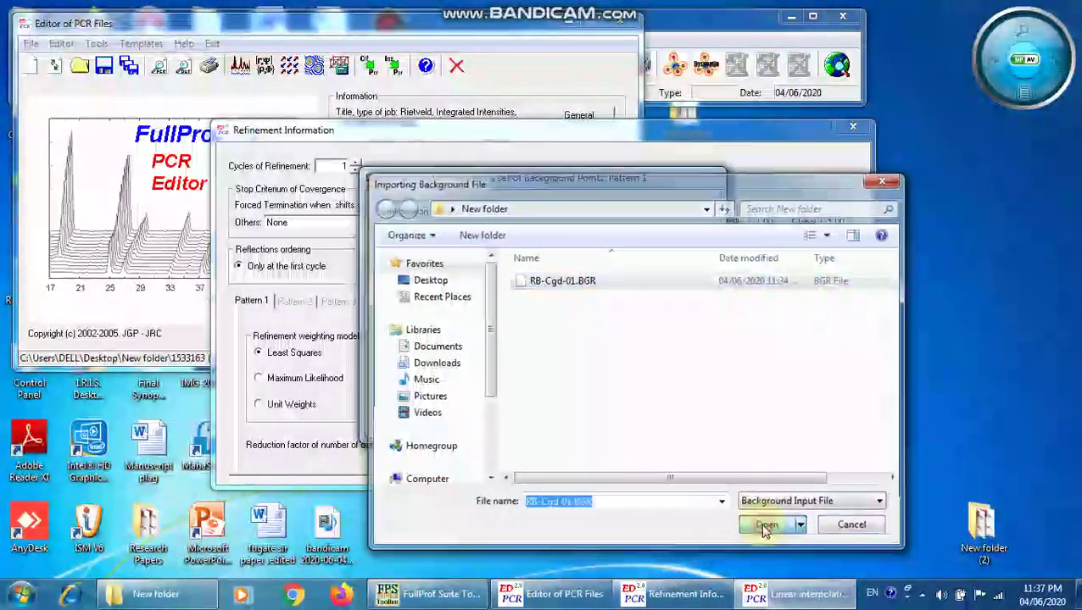
left_click(496, 415)
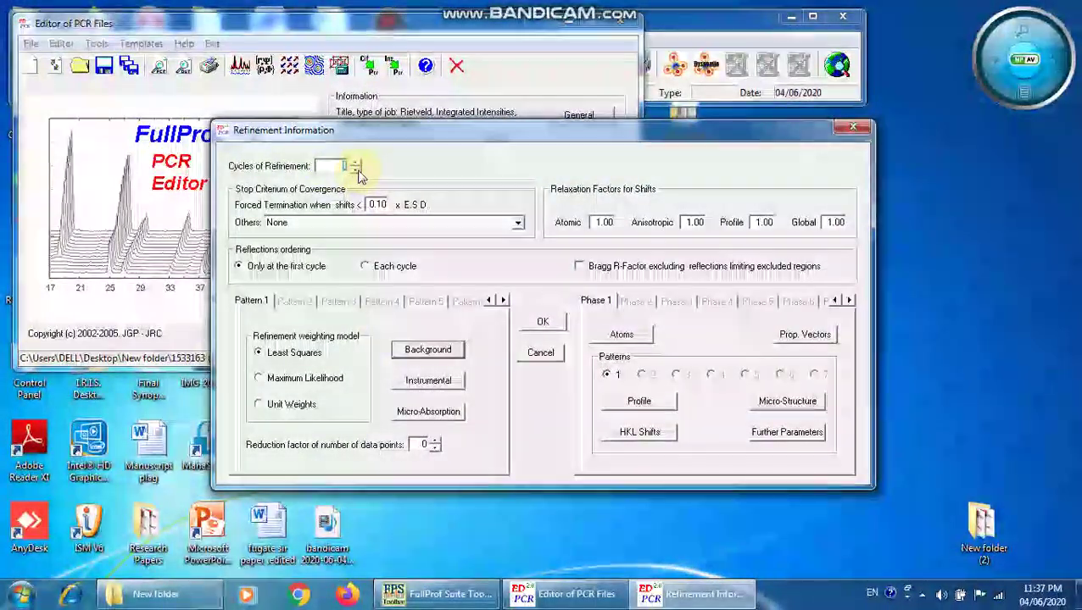
type("60")
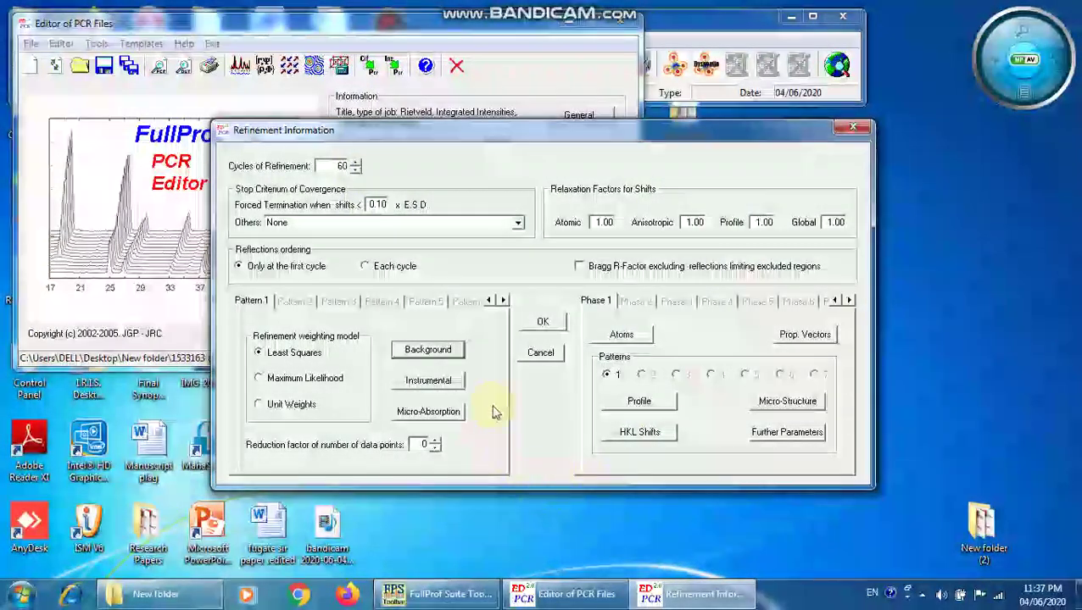
left_click(542, 322)
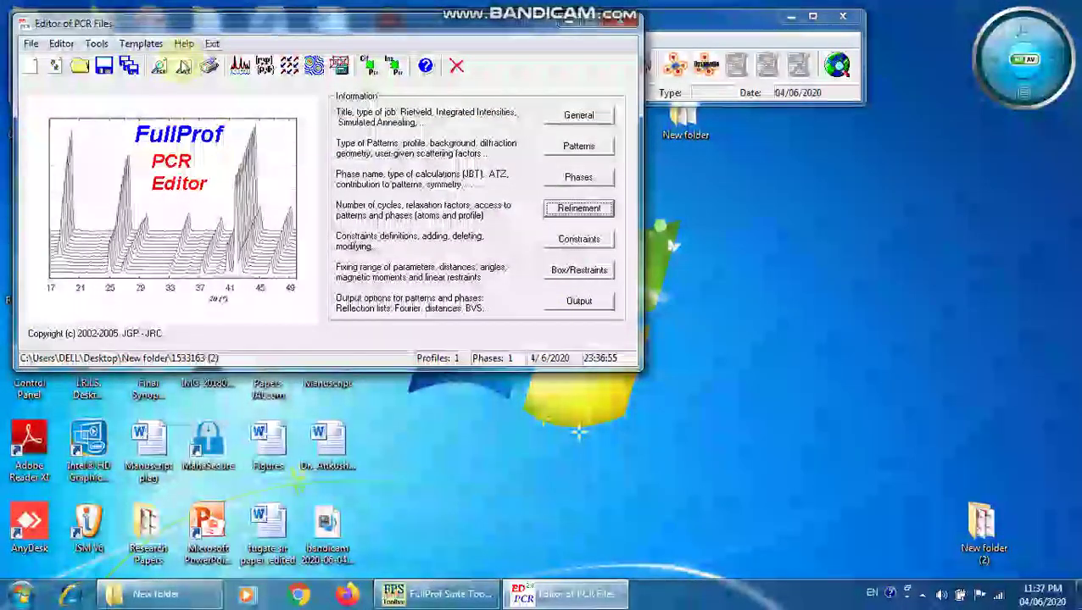
Step: Save the refinement setup as a new FullProf input file named RB-Cgd-01.pcr in New folder
left_click(128, 67)
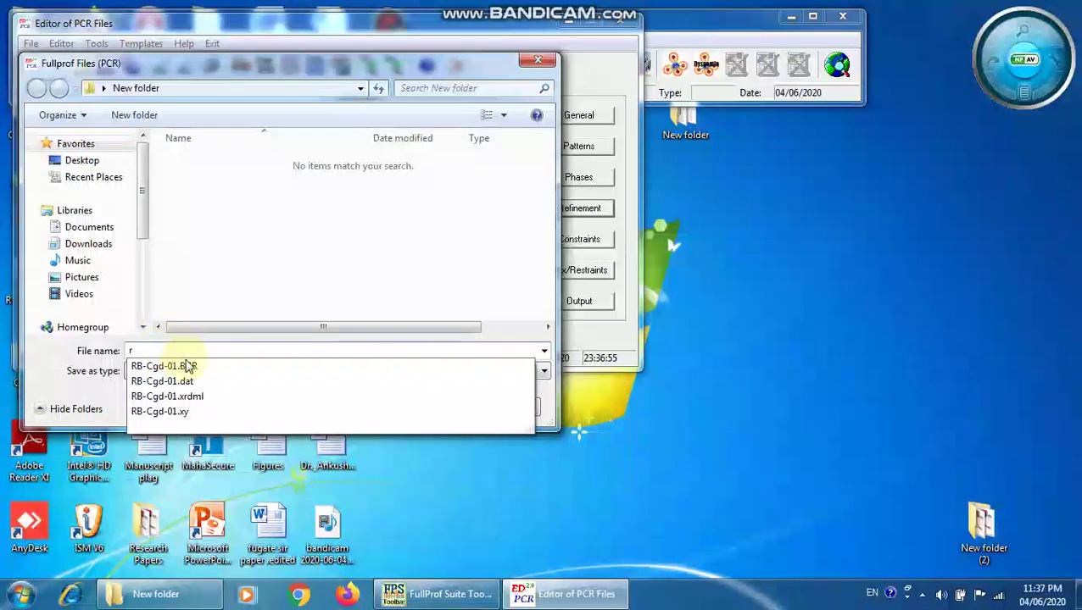
left_click(187, 365)
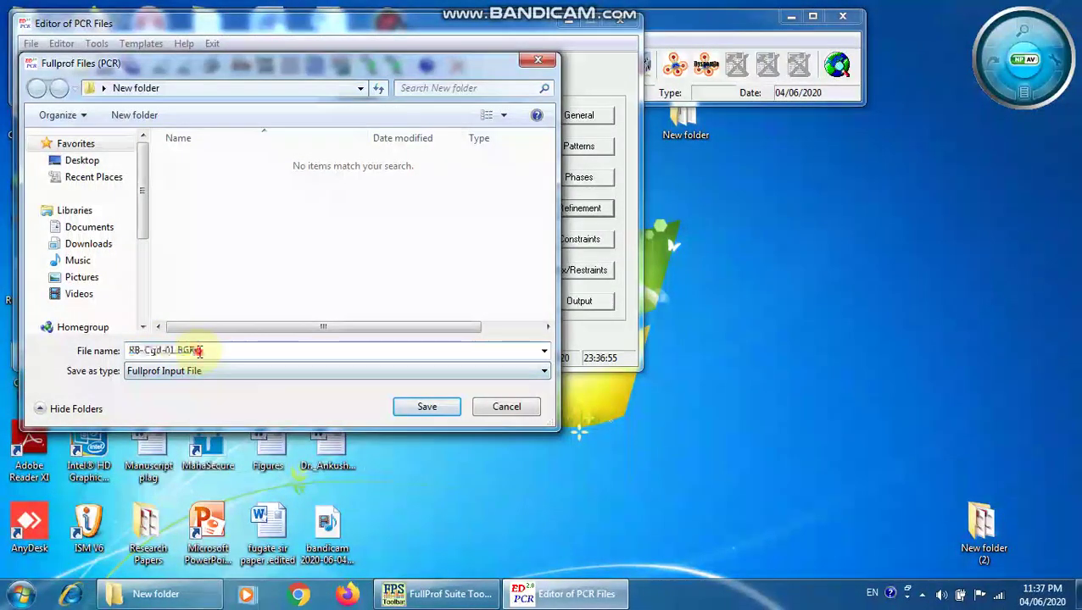
key("BackSpace")
key("BackSpace")
key("BackSpace")
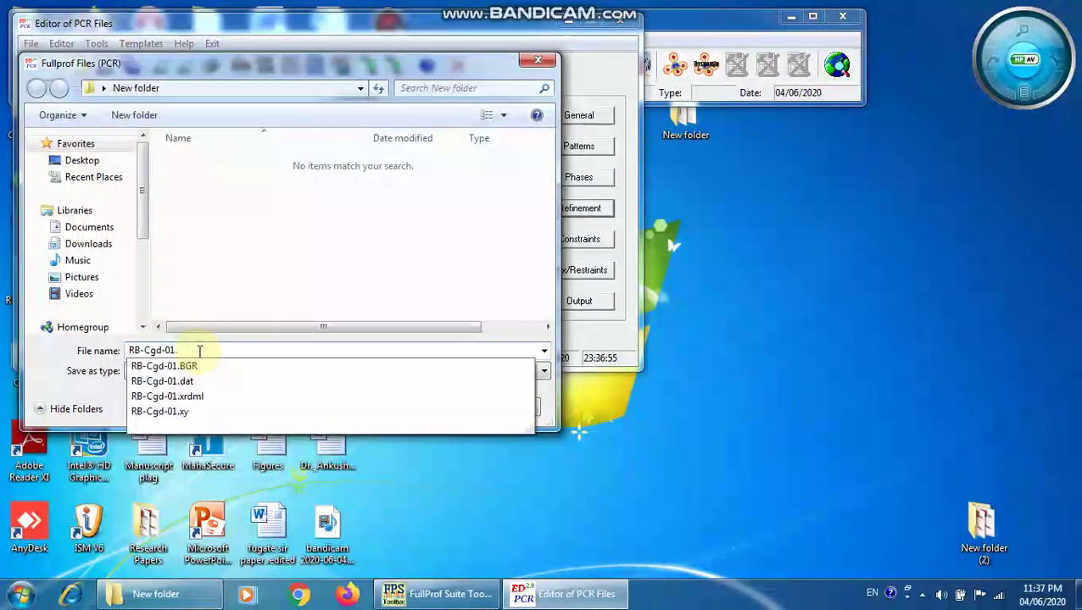
type("pcr")
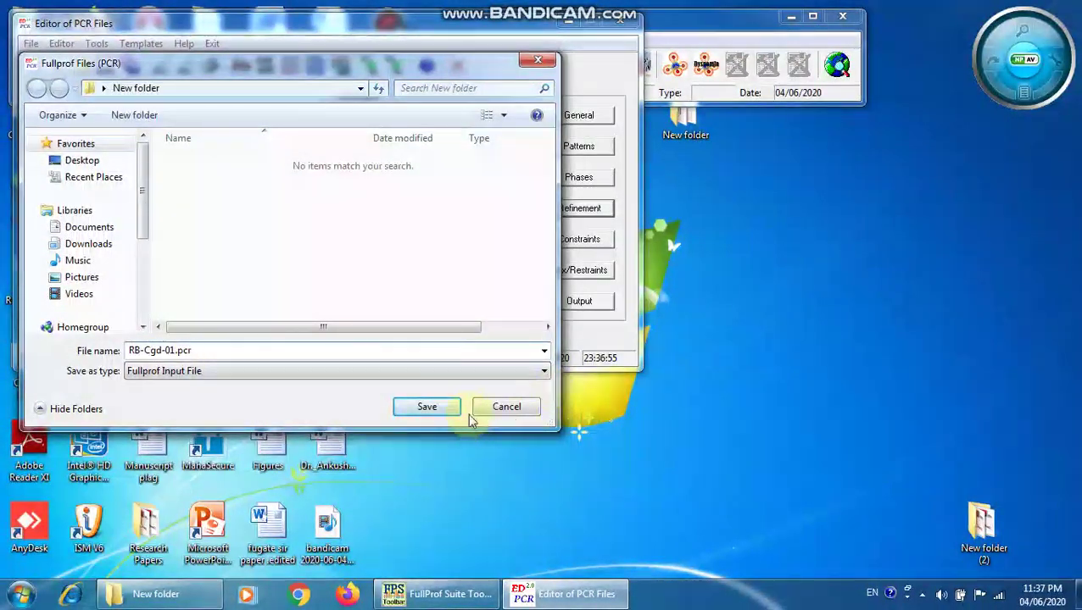
left_click(426, 407)
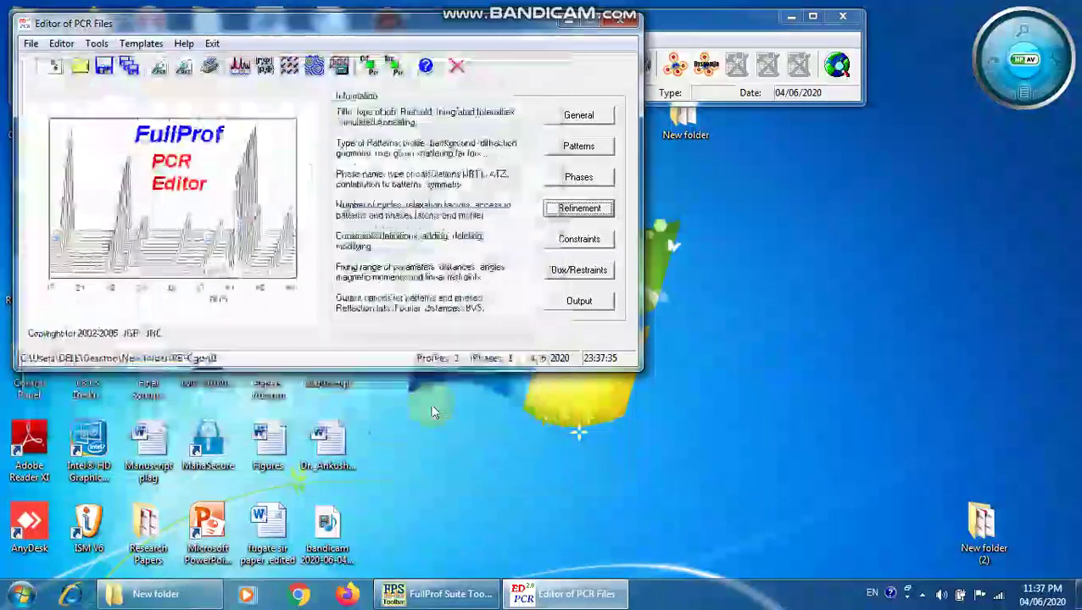
Step: Run FullProf on the saved PCR file, inspect the first peak near 18° 2Theta in the fit plot, and reload the PCR file
left_click(240, 65)
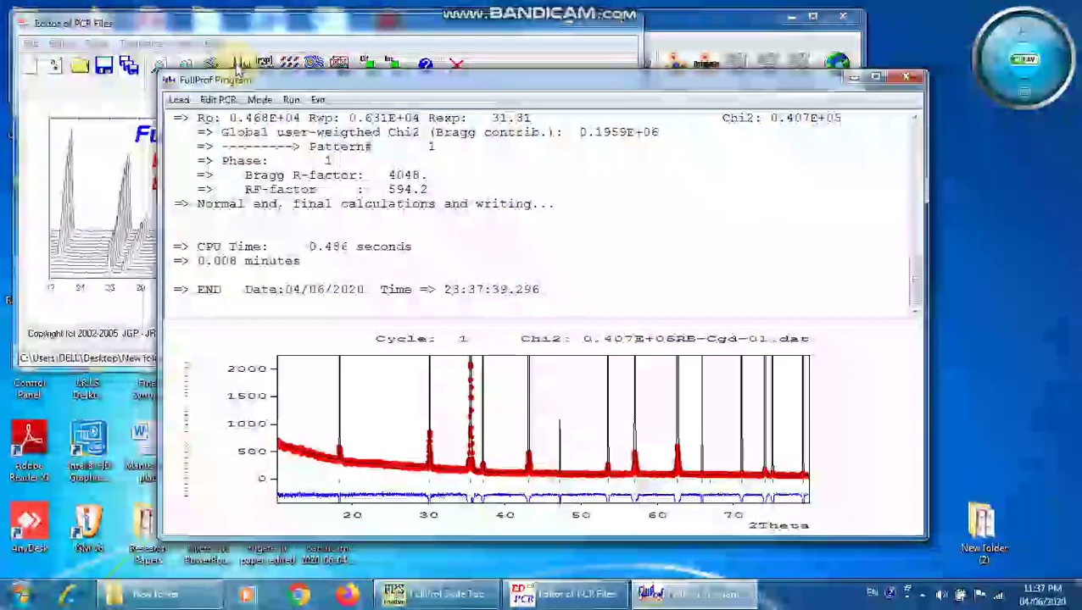
left_click_drag(329, 432, 369, 462)
right_click(369, 430)
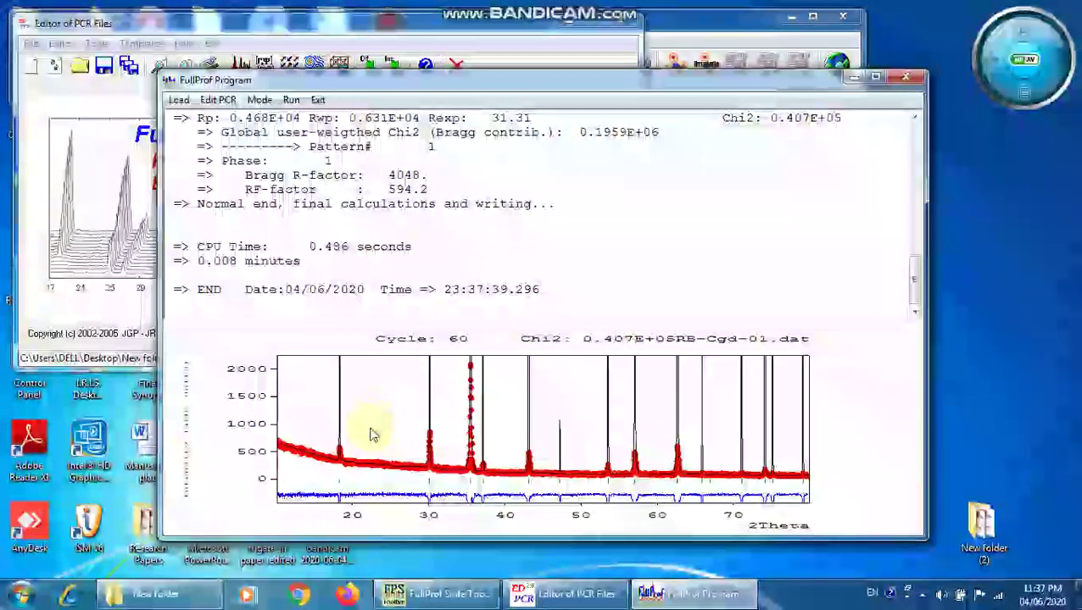
left_click(897, 83)
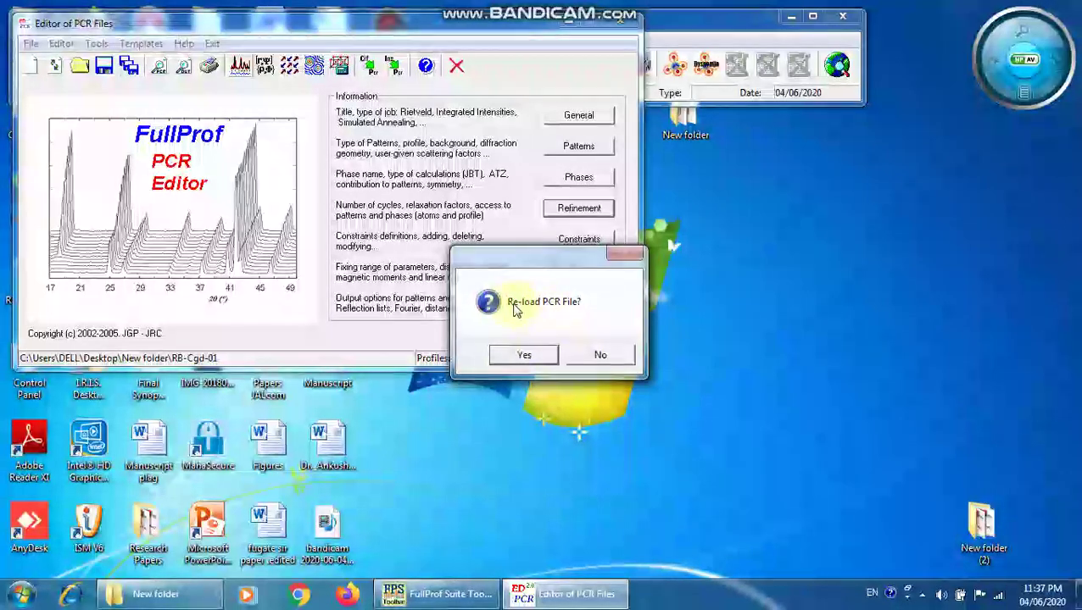
left_click(536, 356)
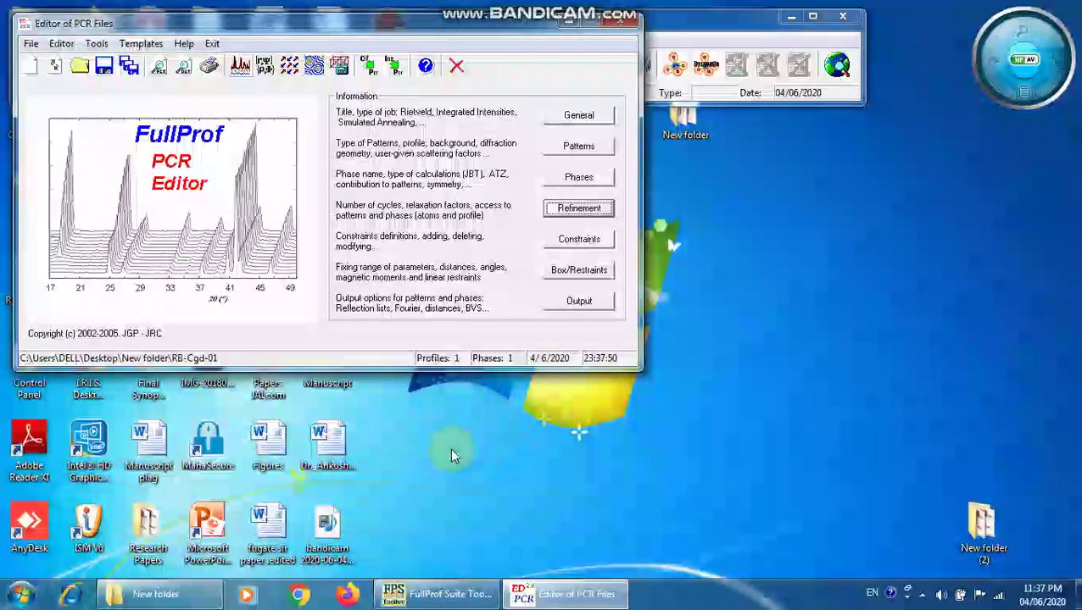
Step: Set Phase 1's profile scale factor to 0.10000E-03 and accept the refinement information
left_click(582, 211)
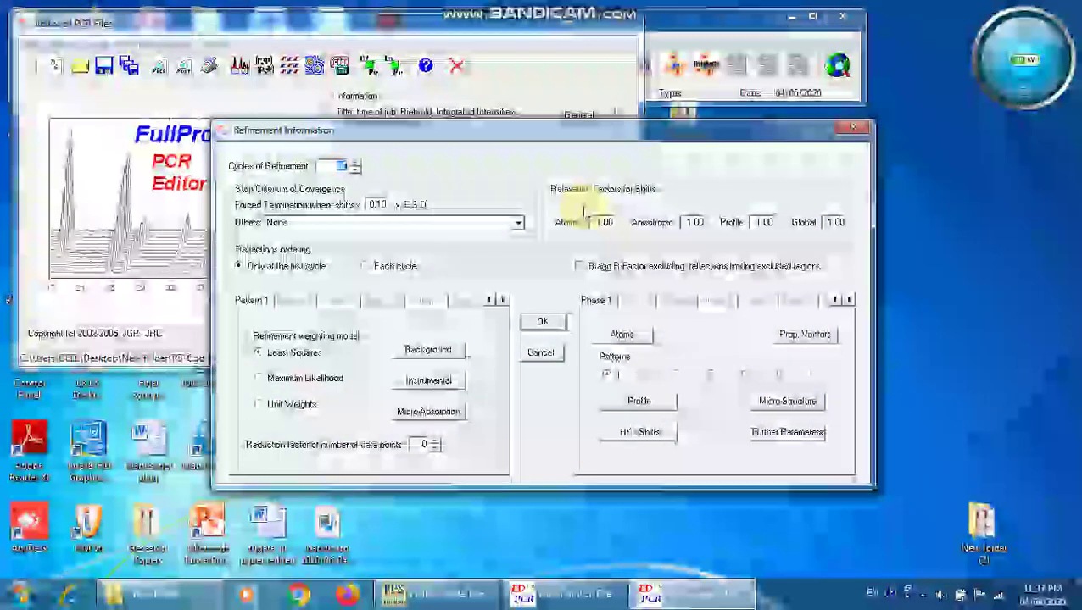
left_click(638, 402)
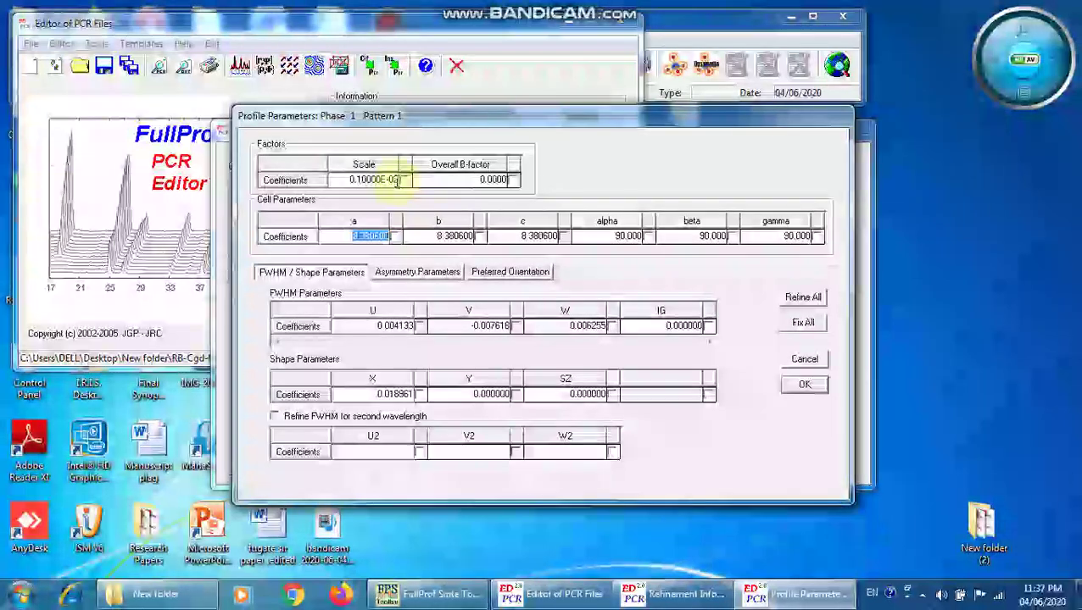
left_click(477, 230)
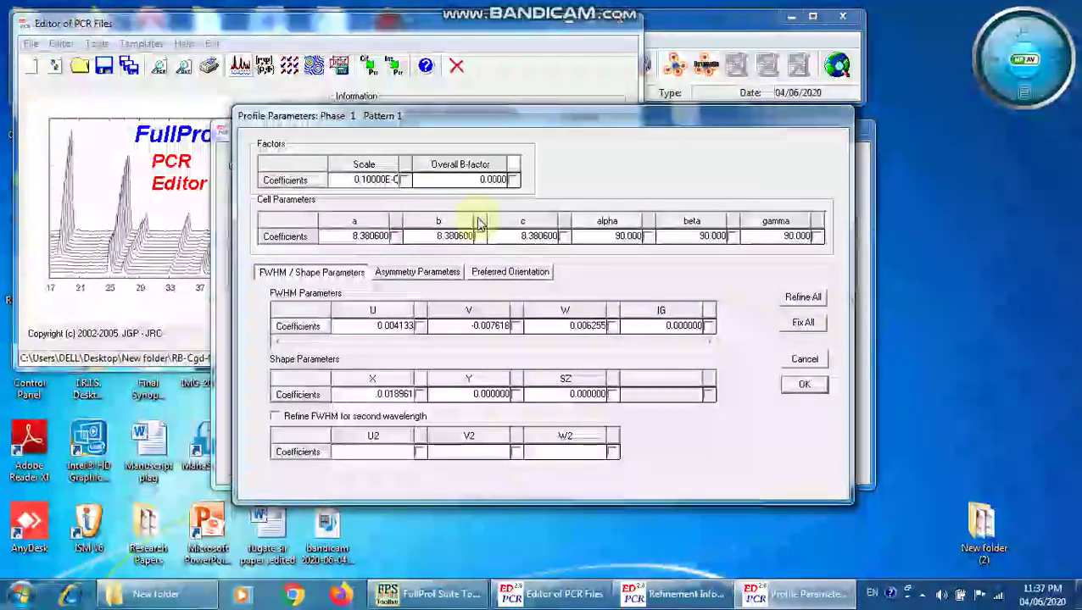
left_click(805, 385)
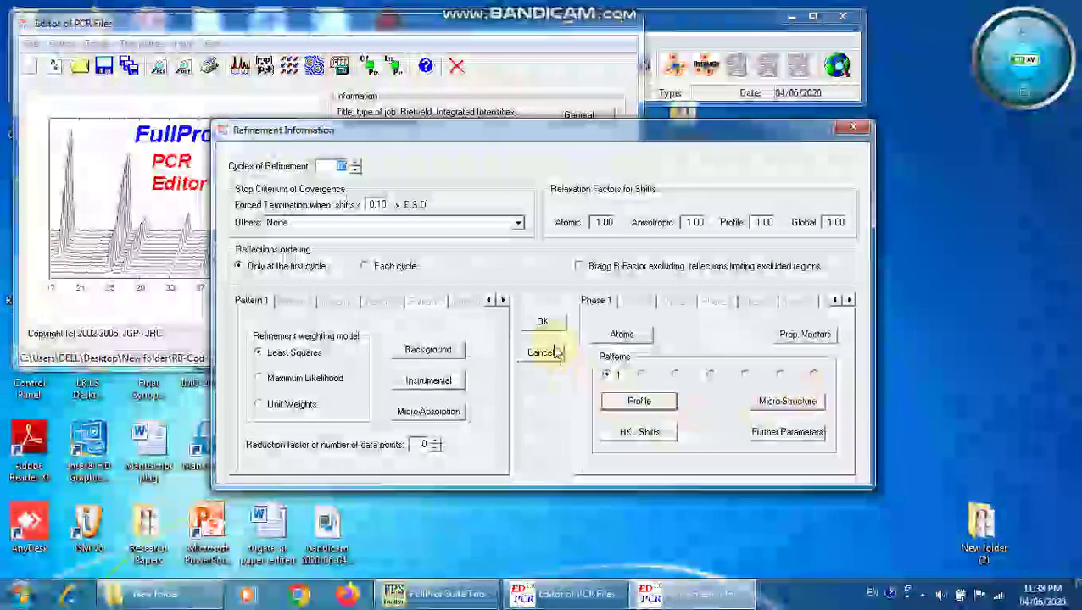
left_click(547, 323)
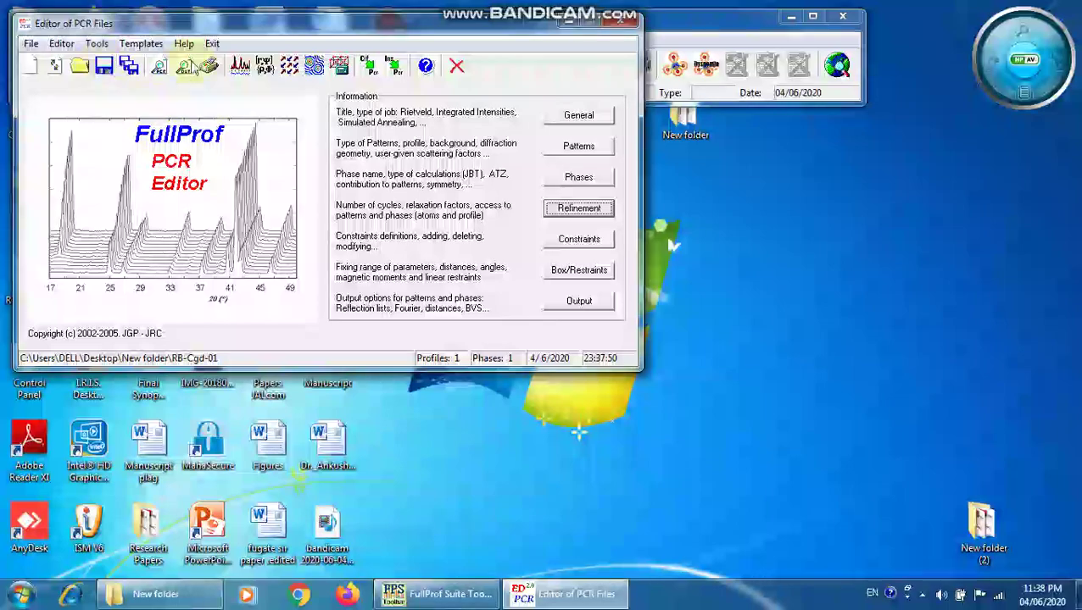
Step: Rerun FullProf with the new scale factor, compare calculated and observed intensity at the peak near 18° 2Theta, and reload the PCR file
left_click(240, 67)
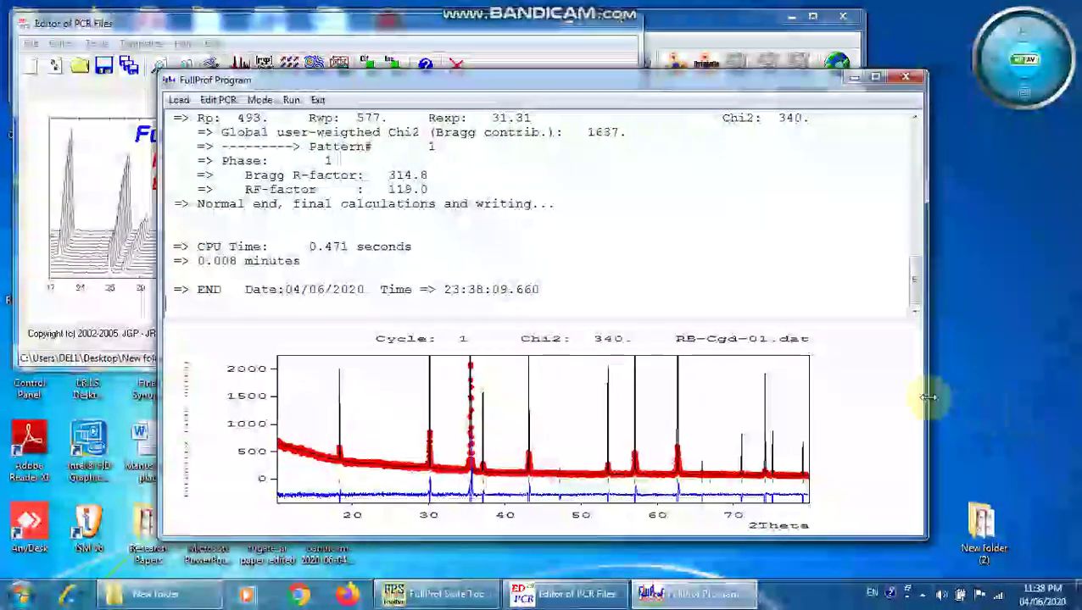
left_click_drag(331, 436, 355, 464)
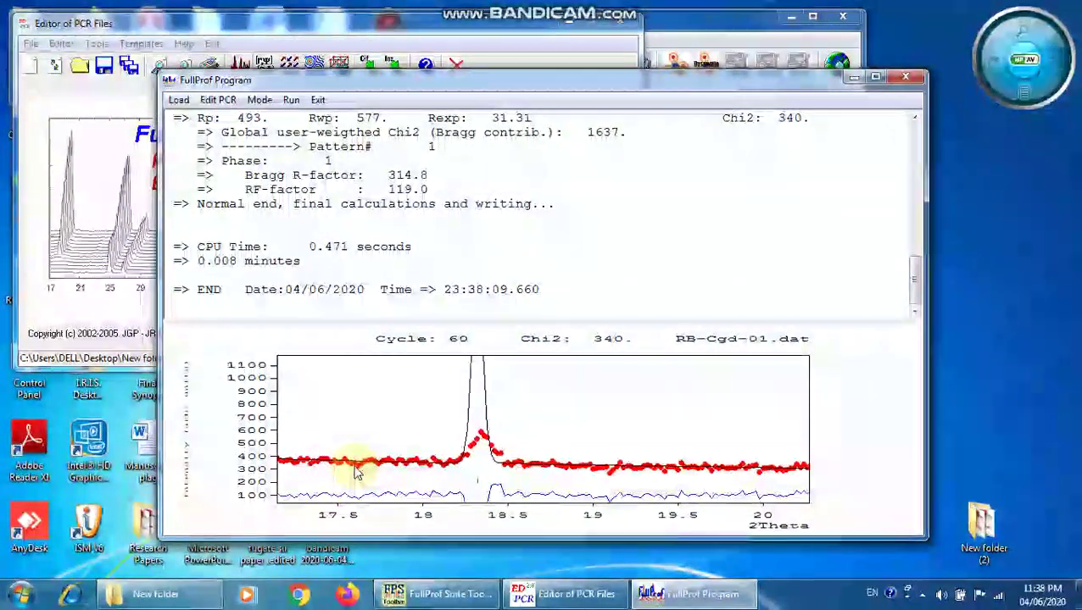
right_click(354, 468)
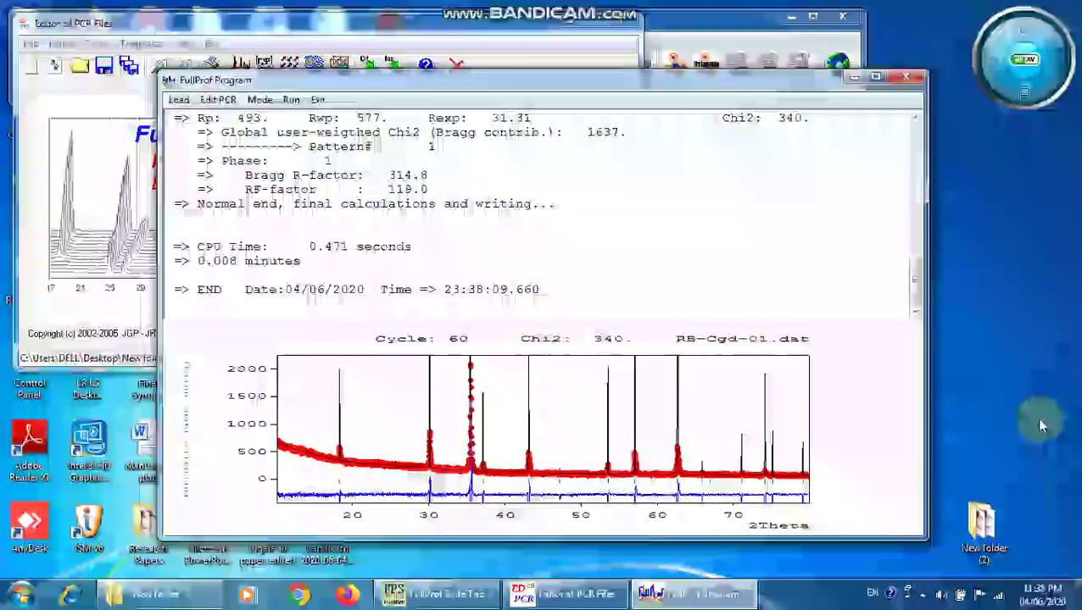
left_click(905, 79)
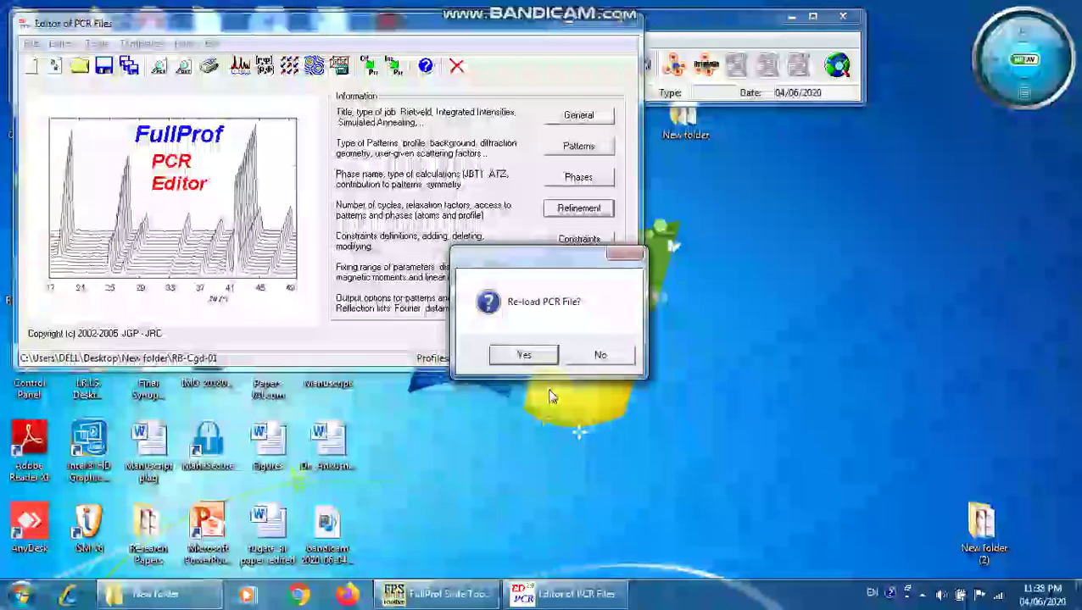
left_click(519, 355)
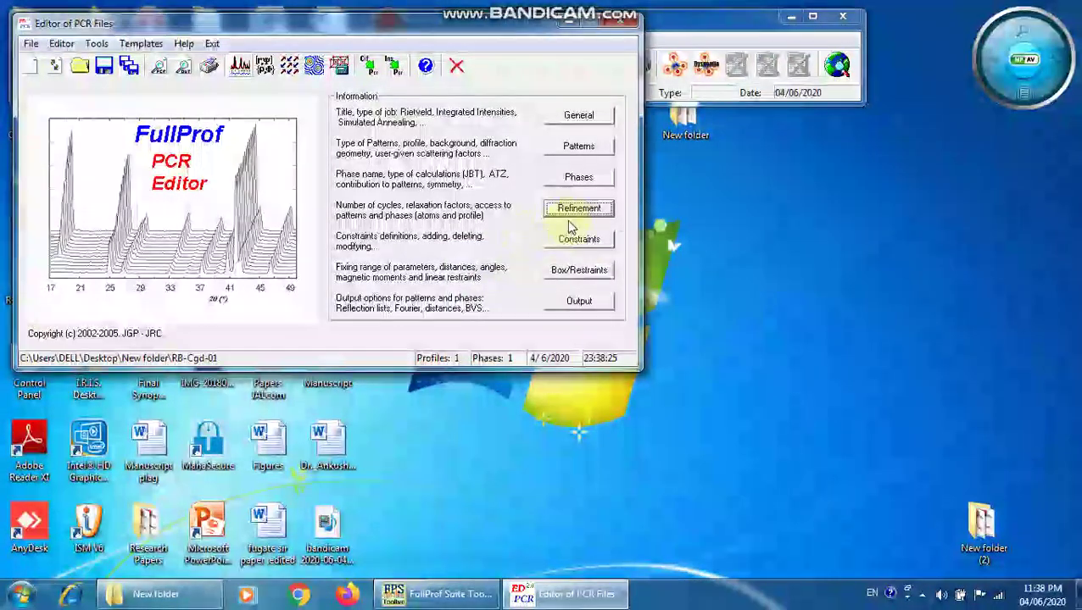
Step: Set Phase 1's profile scale factor to 0.10000E-04 and accept the refinement information
left_click(561, 211)
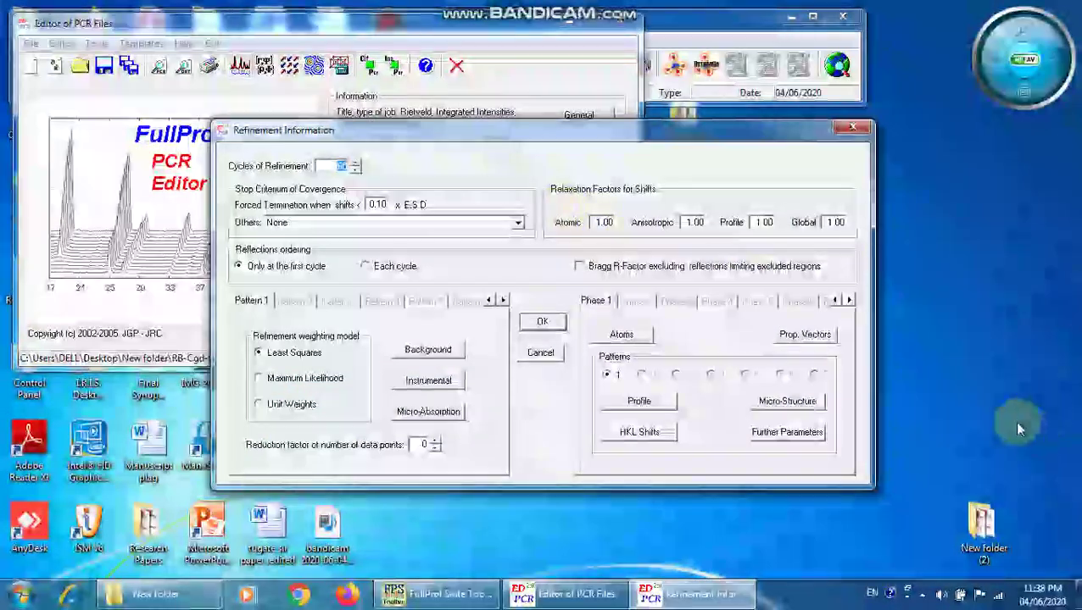
left_click(640, 404)
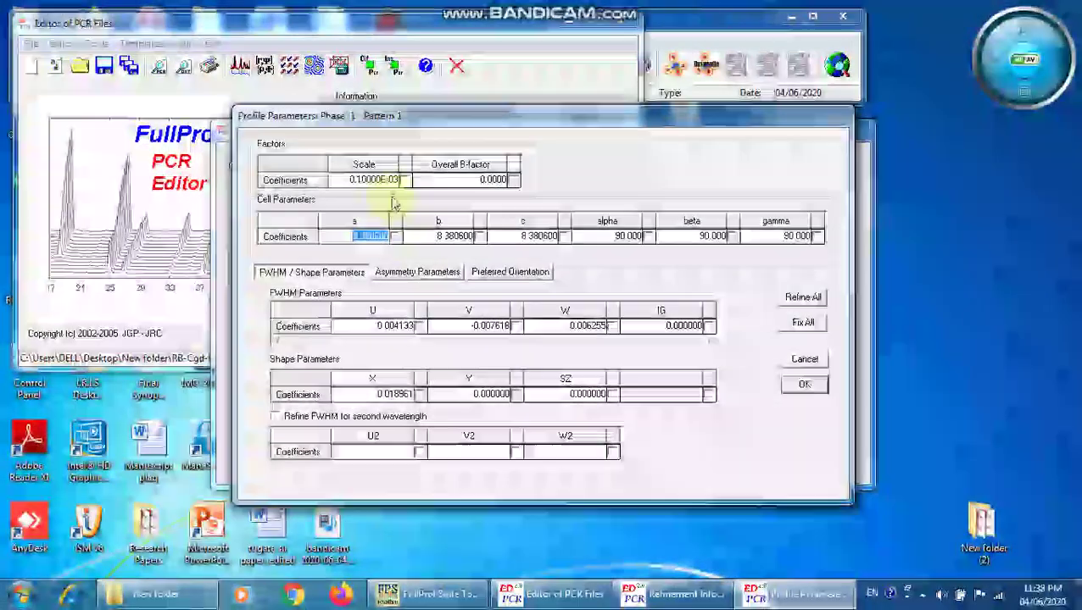
left_click(396, 179)
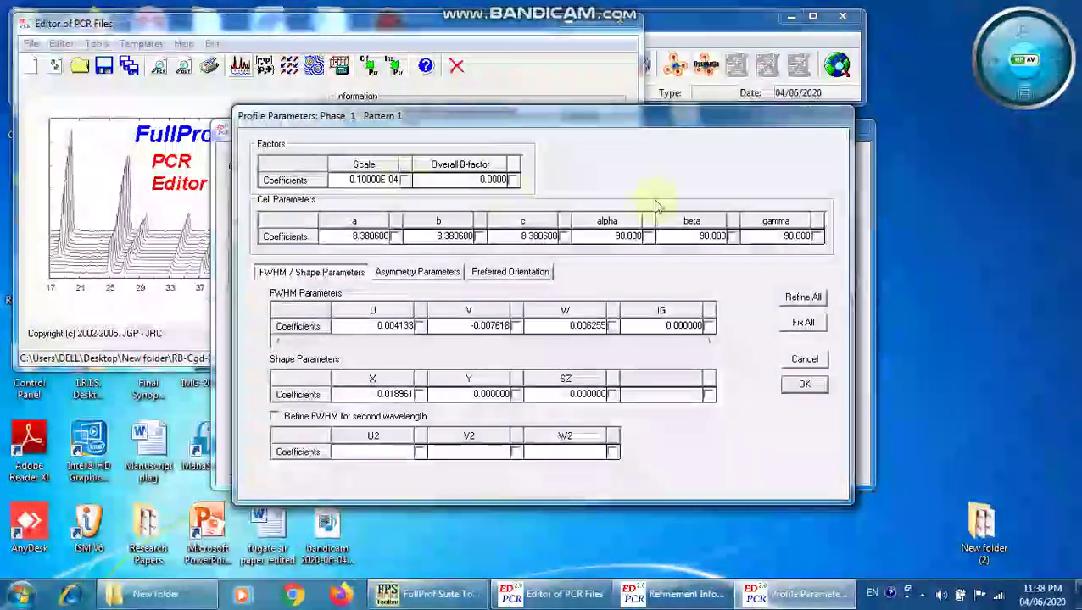
left_click(805, 386)
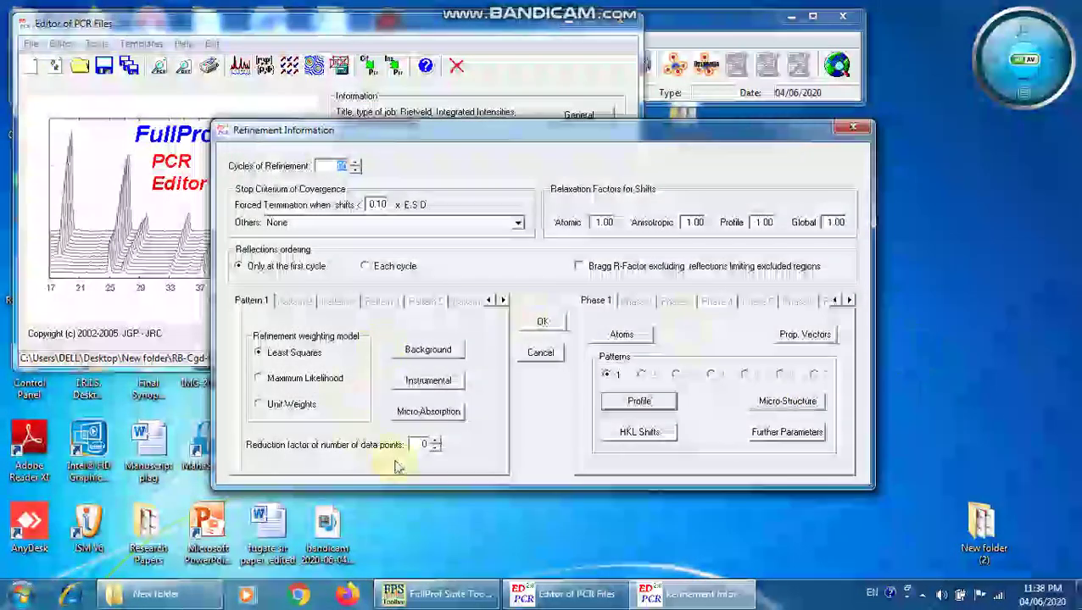
left_click(543, 324)
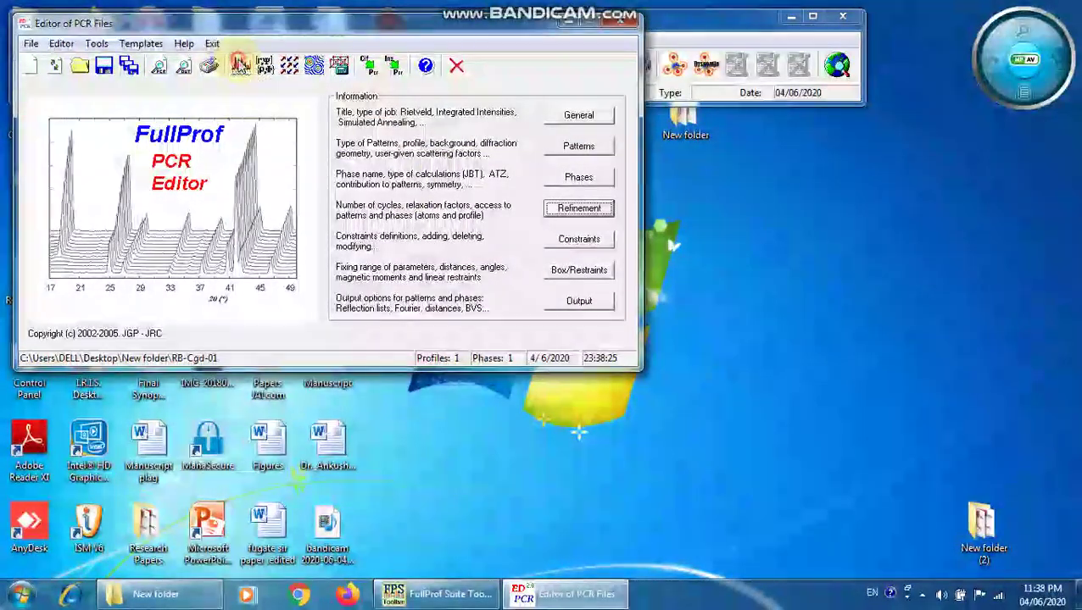
Step: Run FullProf with the 0.10000E-04 scale factor, check the fit plot, close the run window and reload the PCR file
left_click(240, 65)
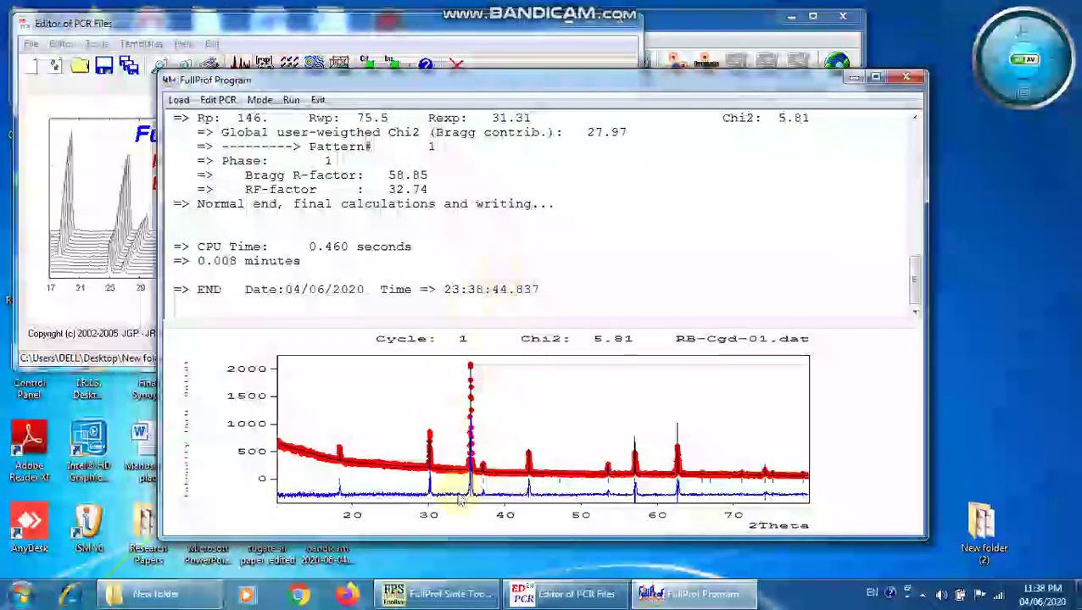
left_click_drag(451, 476, 451, 473)
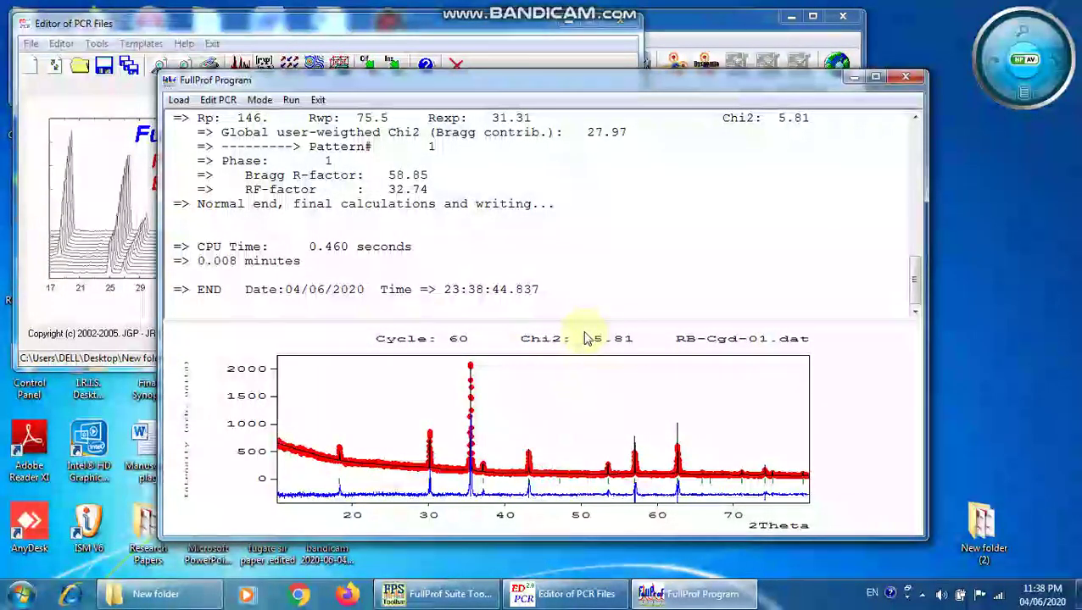
left_click(636, 380)
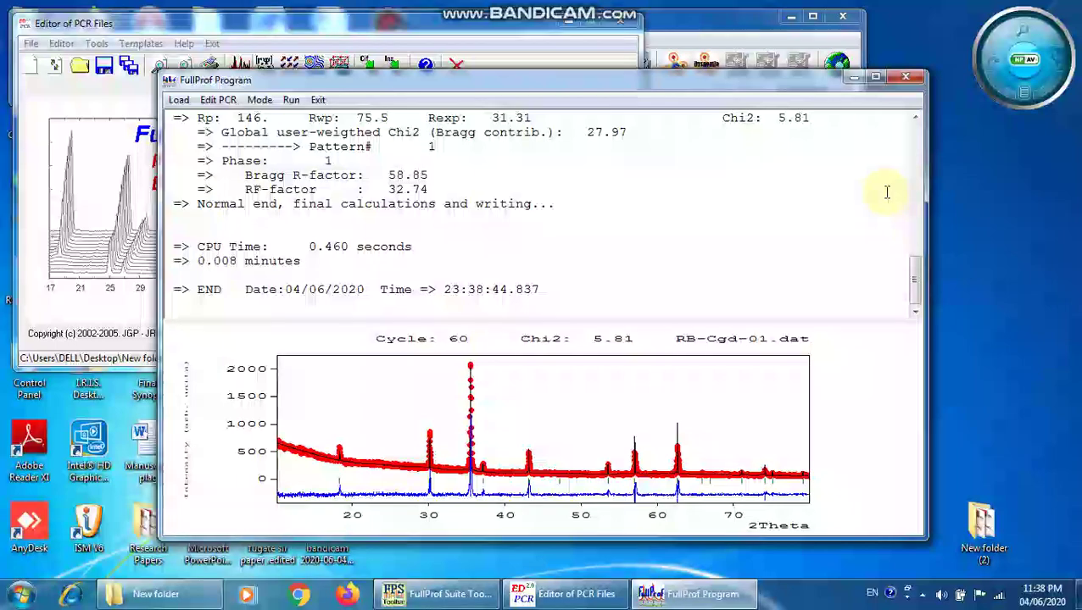
left_click(899, 78)
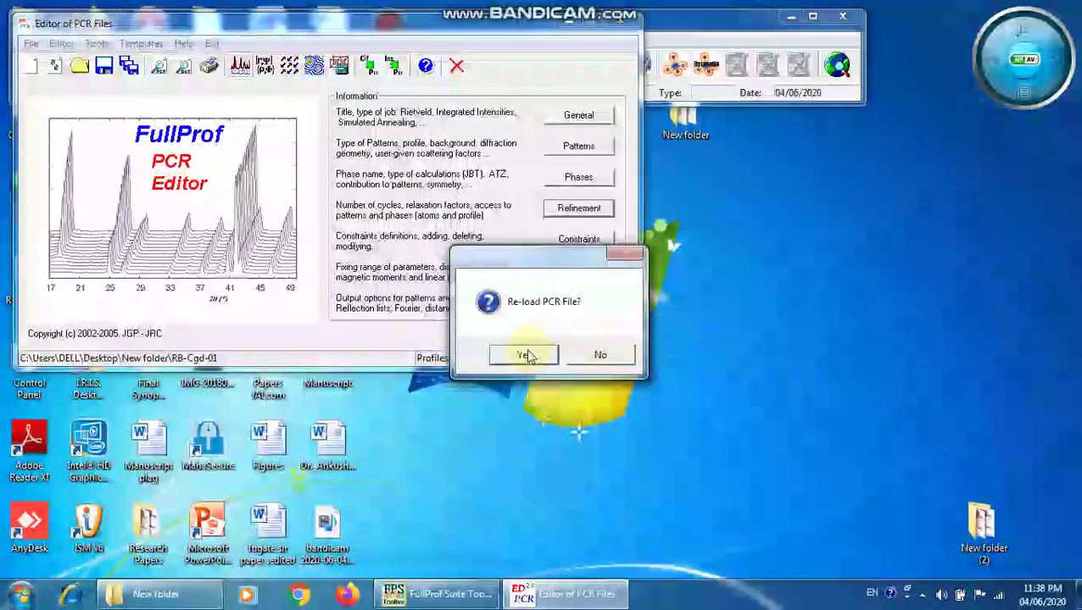
left_click(524, 356)
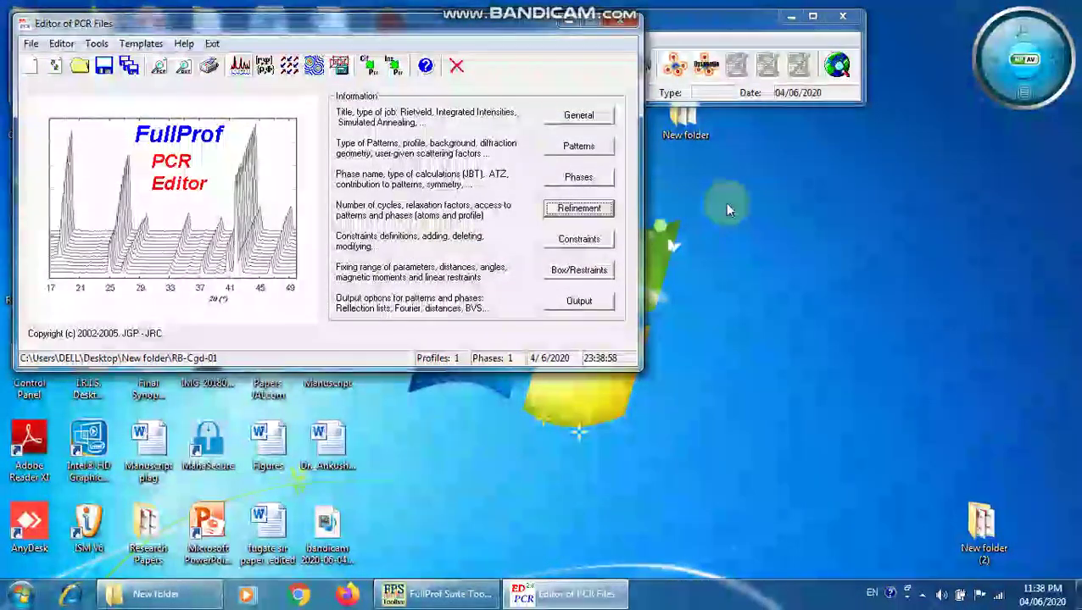
Step: Enable refinement of the Zero instrumental parameter for Pattern 1 and accept the refinement information
left_click(574, 210)
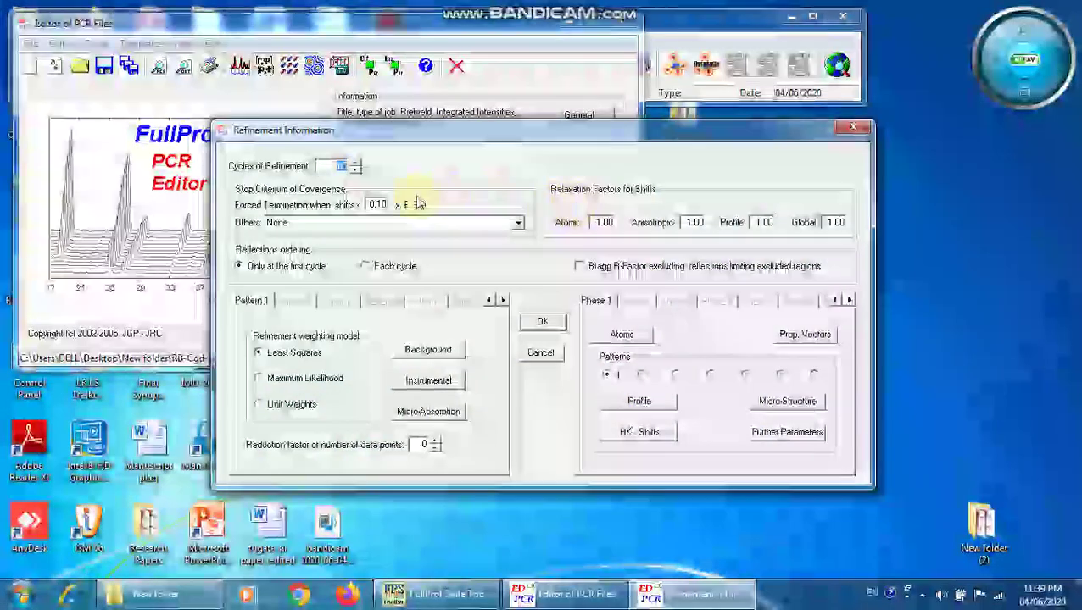
left_click(431, 381)
left_click(398, 331)
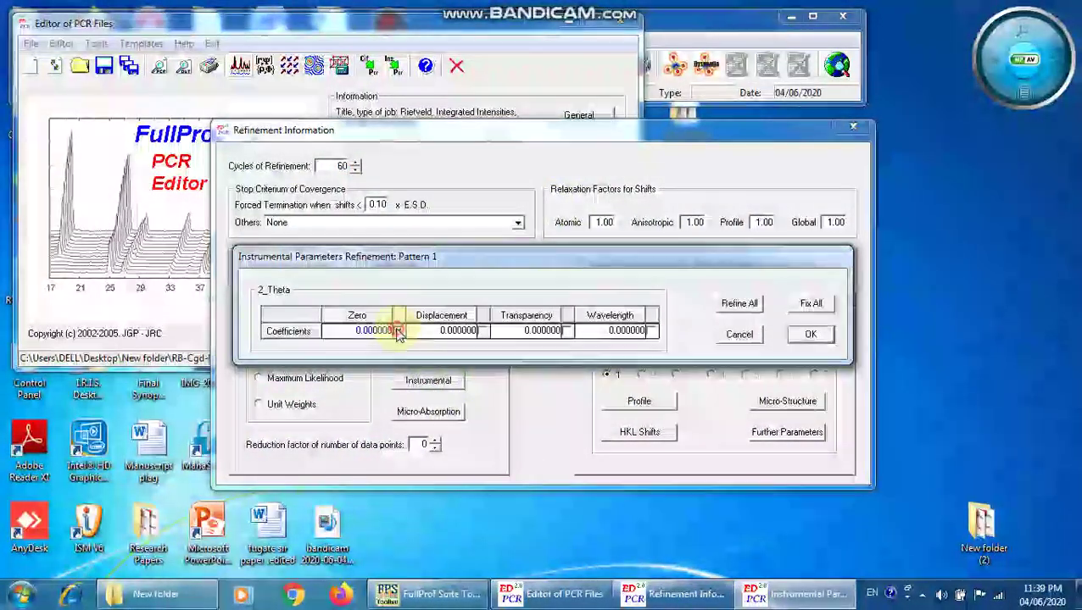
left_click(798, 335)
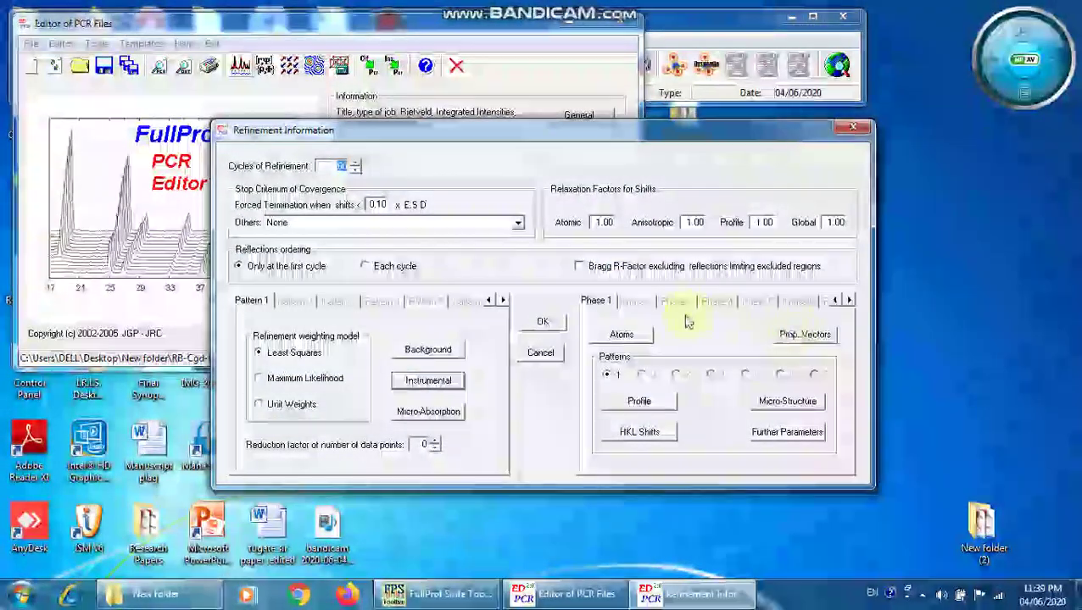
left_click(543, 323)
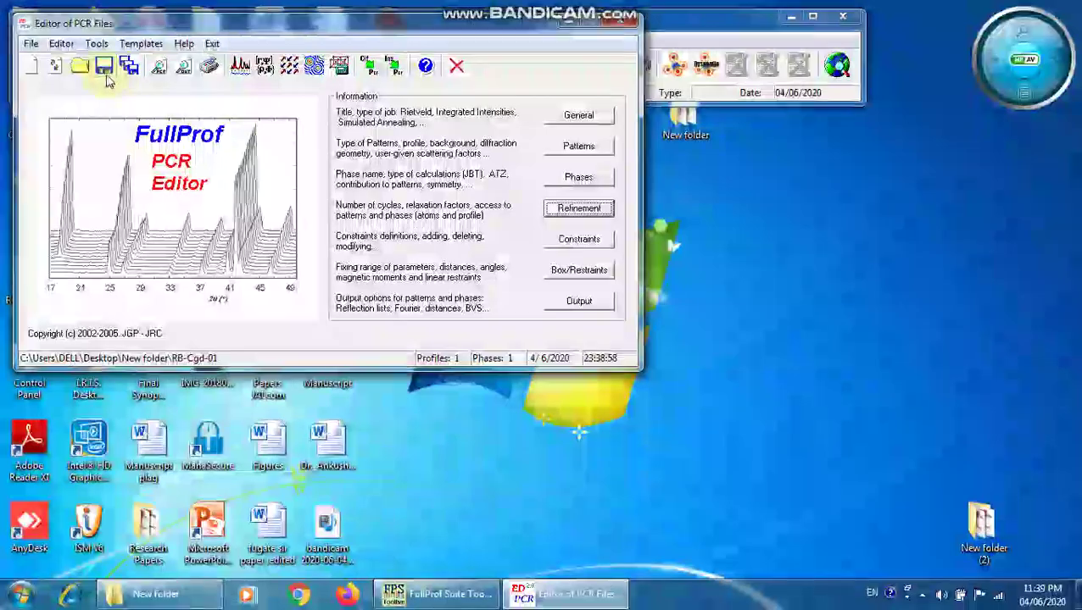
Step: Run FullProf with the zero shift refined, inspect the peak near 30° 2Theta in the fit plot, and reload the PCR file
left_click(240, 66)
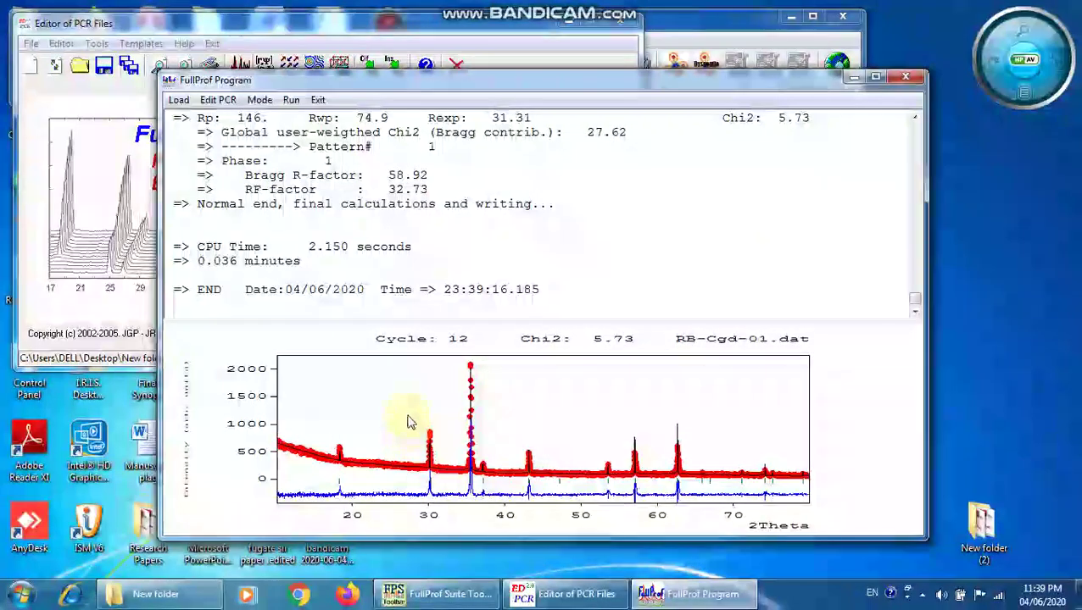
left_click_drag(413, 413, 470, 501)
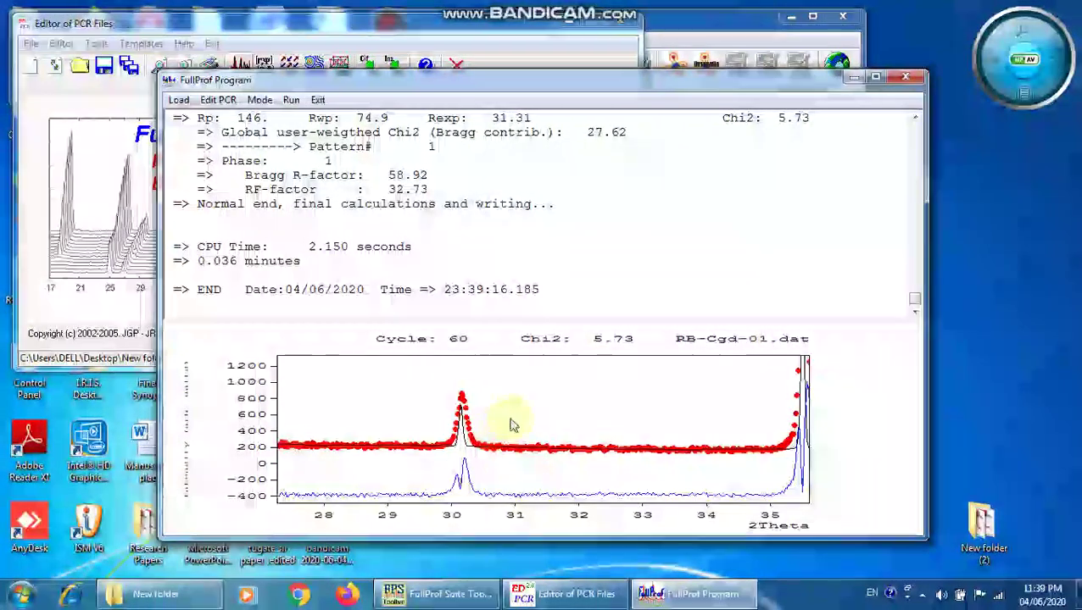
right_click(506, 430)
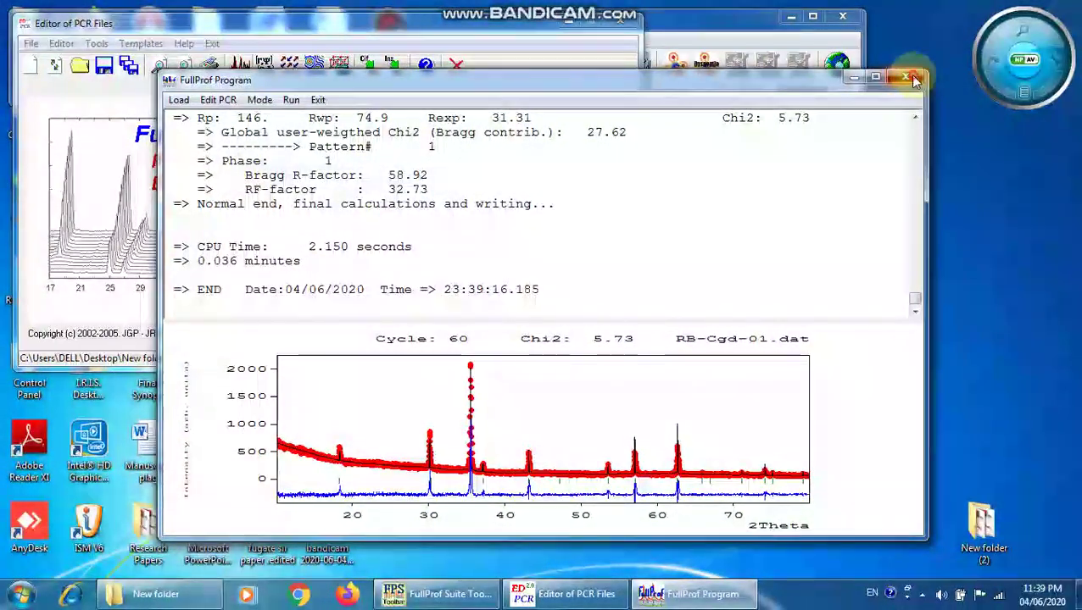
left_click(908, 78)
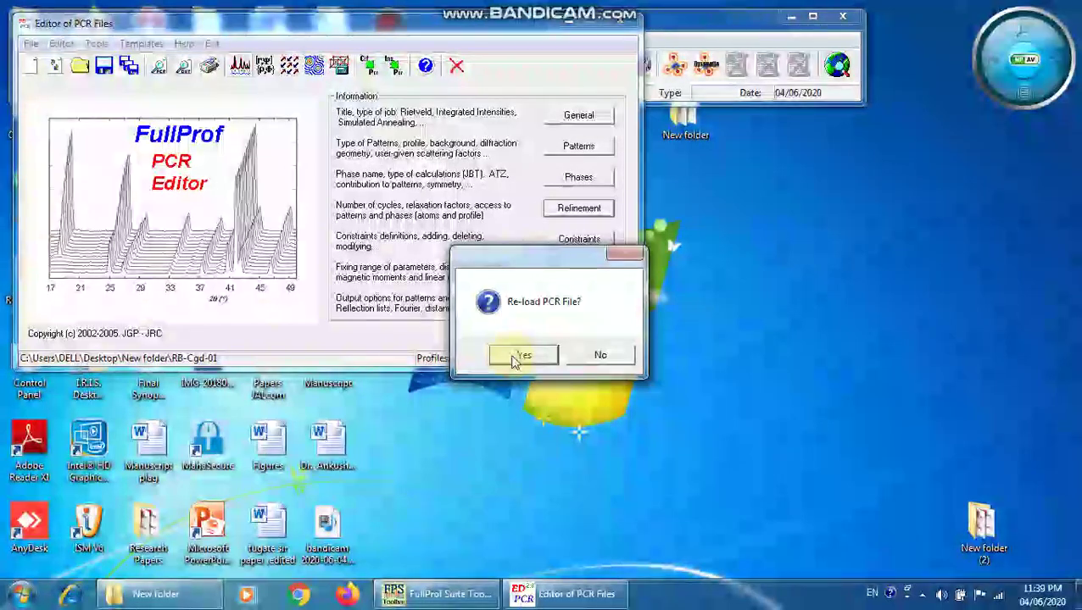
left_click(516, 357)
Step: Enable refinement of the scale factor in Phase 1's profile parameters
left_click(578, 211)
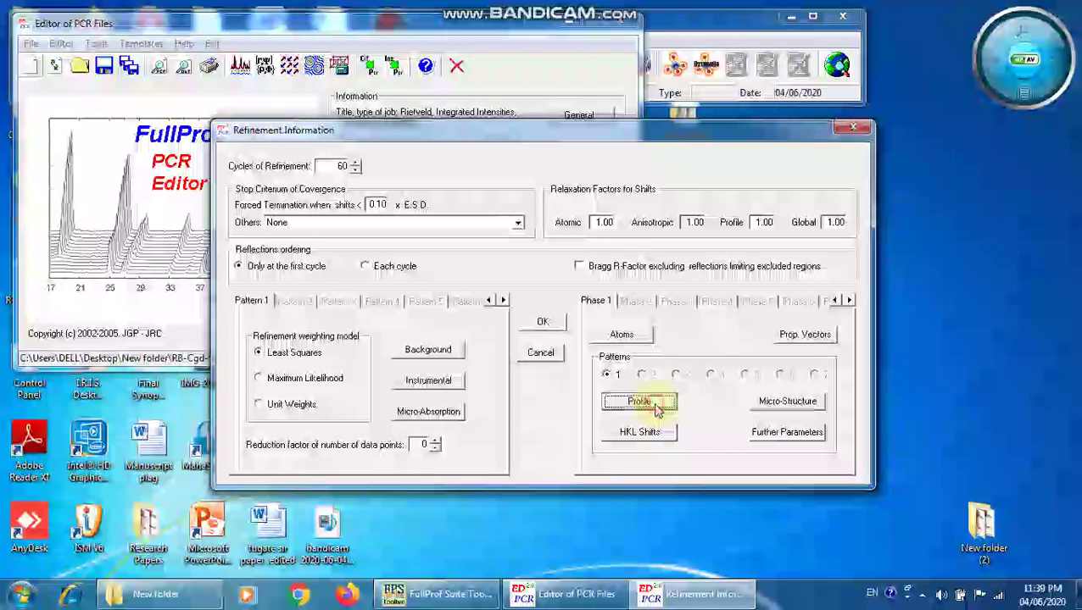
left_click(640, 402)
left_click(406, 180)
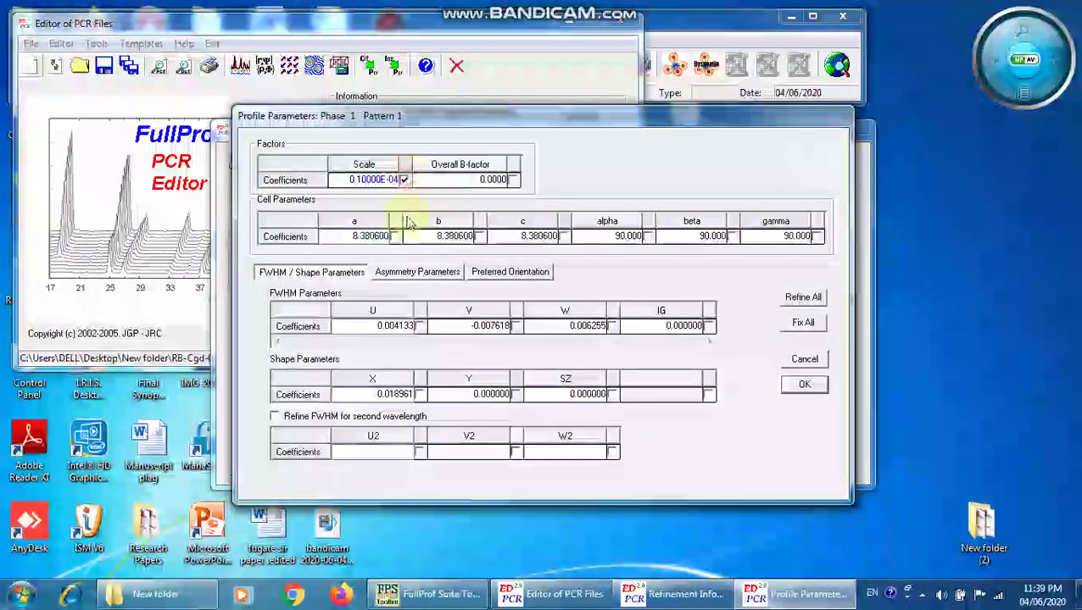